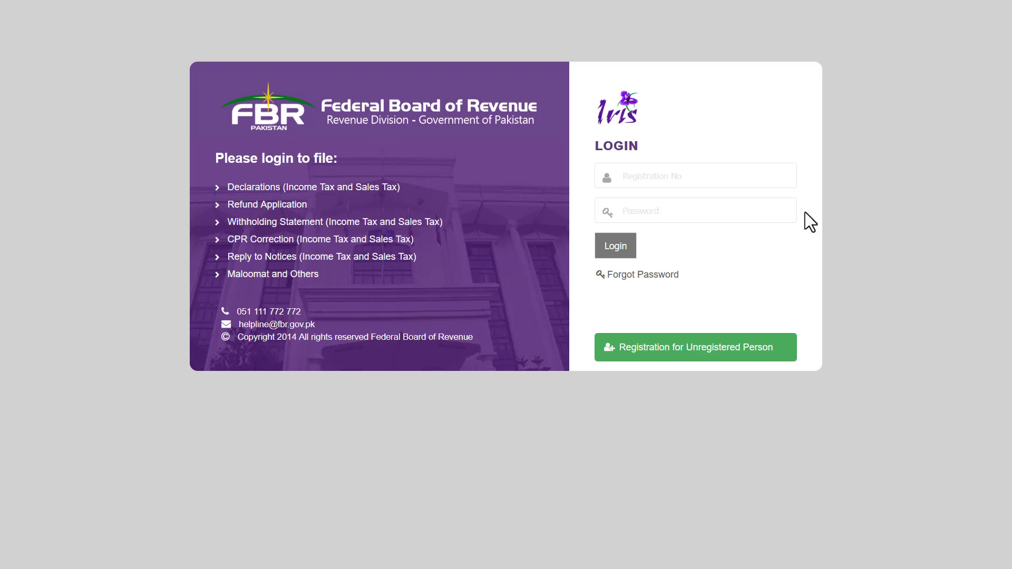
Sign in and start a 114(1) return for a non-resident Pakistan-origin person with no Pakistan-source income.
{"action": "left_click", "coordinate": [628, 255]}
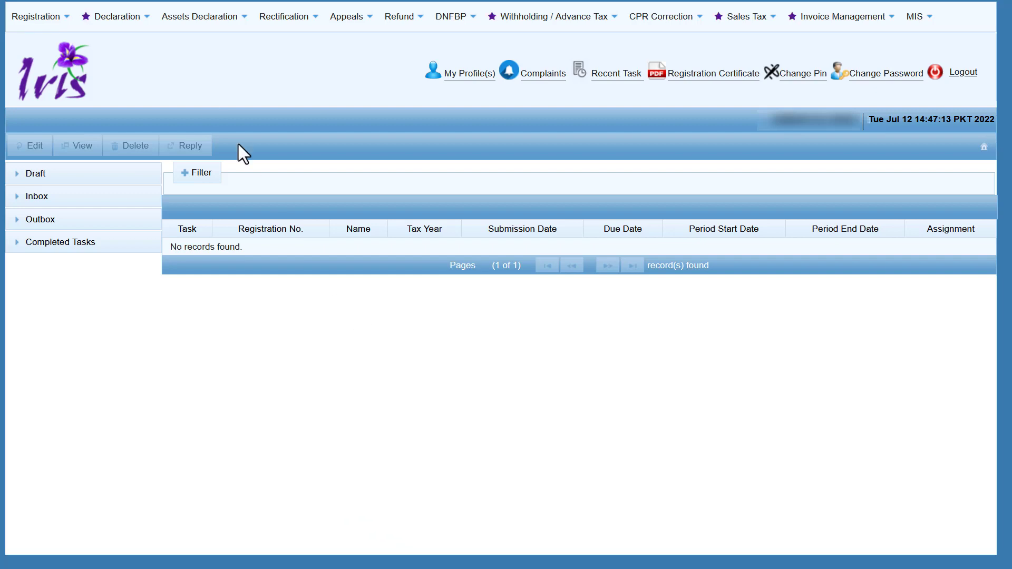
{"action": "left_click", "coordinate": [134, 22]}
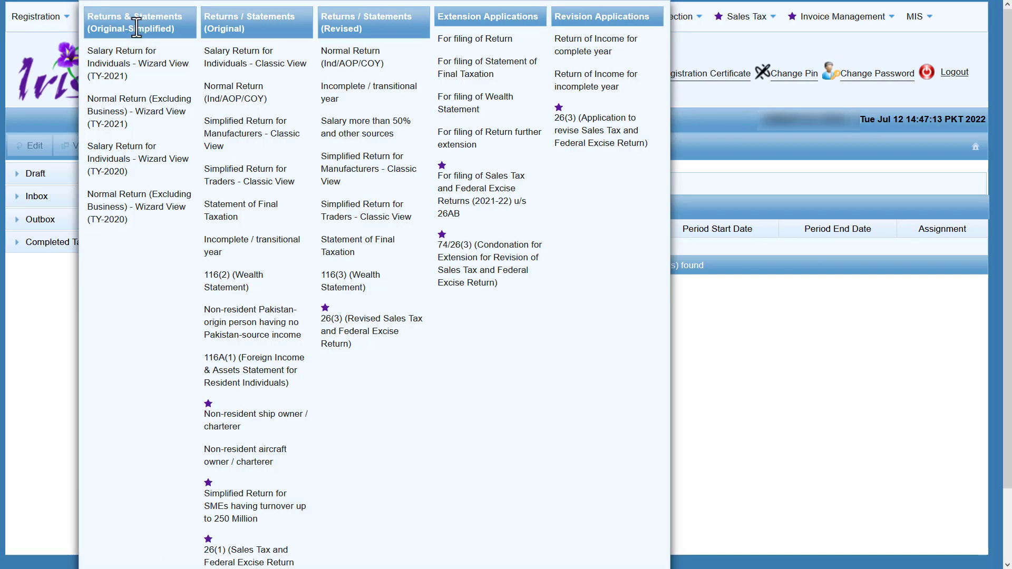
{"action": "left_click", "coordinate": [272, 337]}
Select the 2022 tax period, 01-Jul-2021 to 30-Jun-2022, for the return.
{"action": "left_click", "coordinate": [82, 105]}
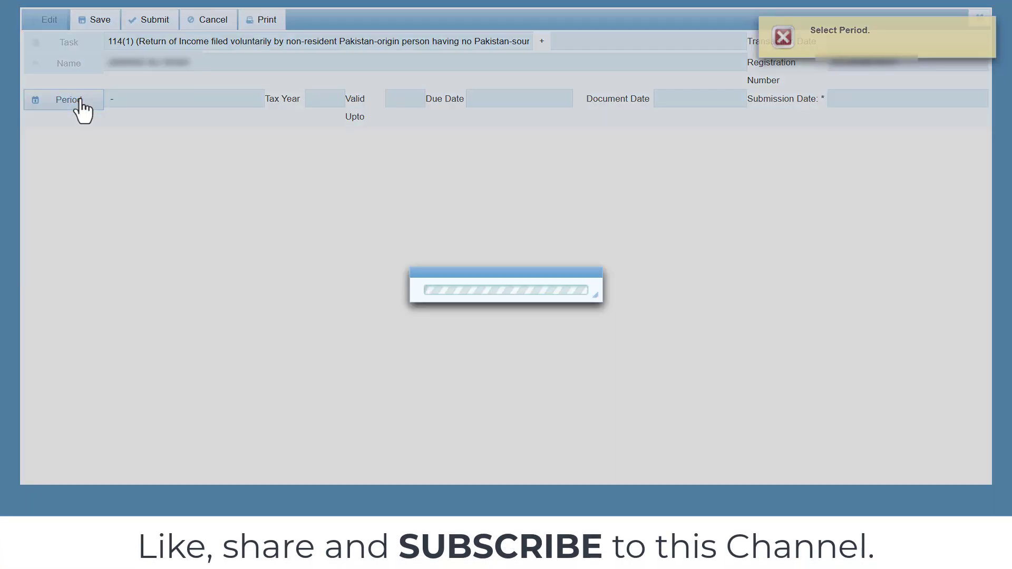
{"action": "type", "text": "2022"}
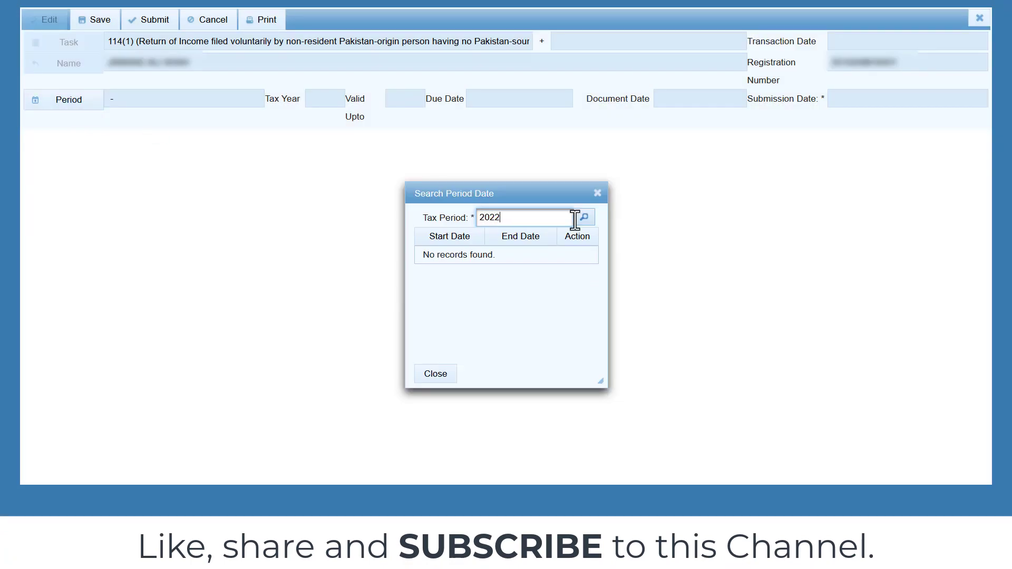
{"action": "left_click", "coordinate": [584, 218]}
{"action": "left_click", "coordinate": [578, 256]}
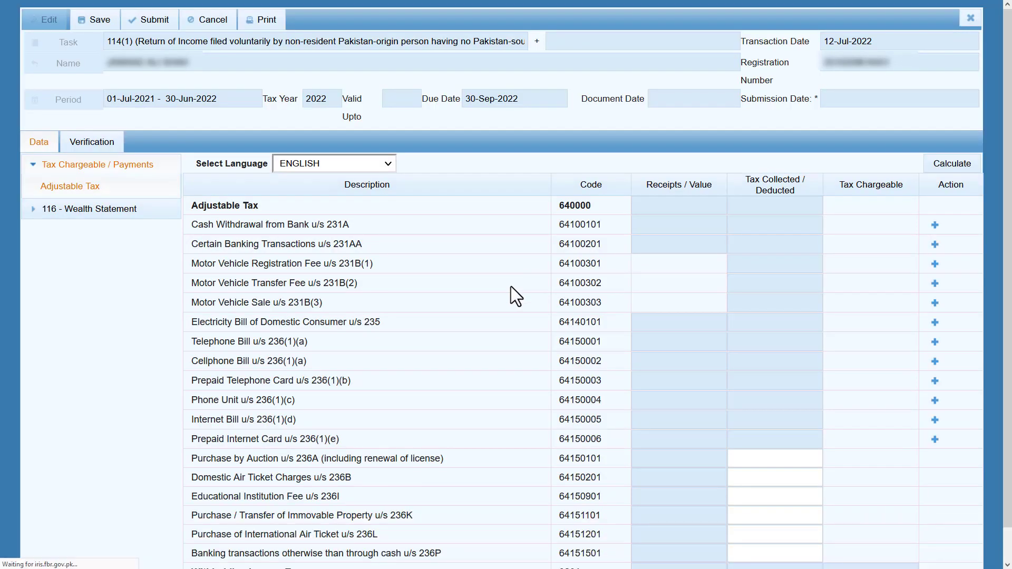
{"action": "left_click", "coordinate": [33, 209]}
{"action": "left_click", "coordinate": [33, 164]}
{"action": "left_click", "coordinate": [31, 187]}
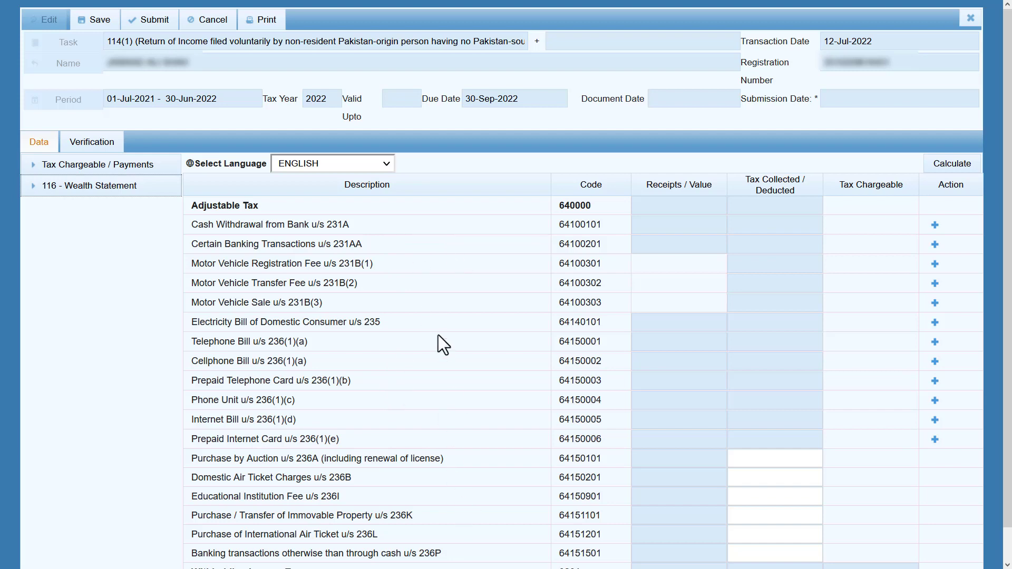
{"action": "scroll", "coordinate": [438, 334], "scroll_direction": "down", "scroll_amount": 1}
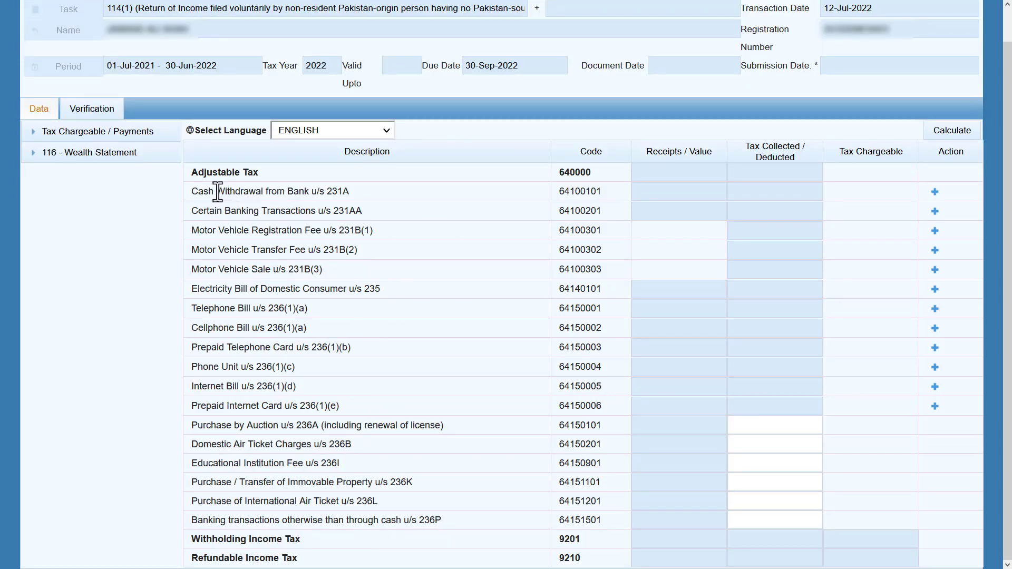
{"action": "left_click_drag", "start_coordinate": [218, 191], "coordinate": [267, 192]}
{"action": "left_click", "coordinate": [429, 235]}
{"action": "left_click_drag", "start_coordinate": [225, 211], "coordinate": [312, 215]}
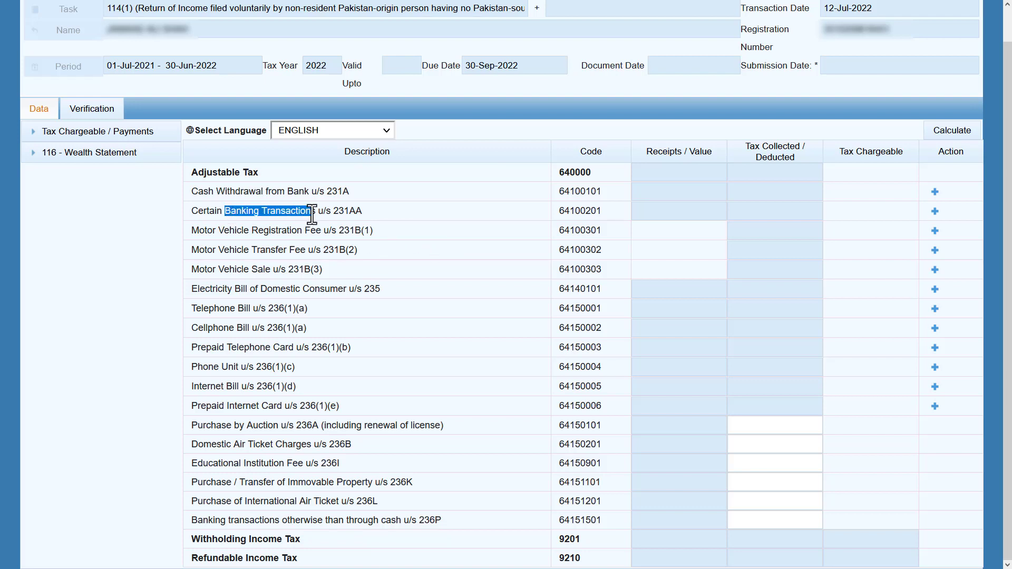
{"action": "left_click", "coordinate": [394, 208]}
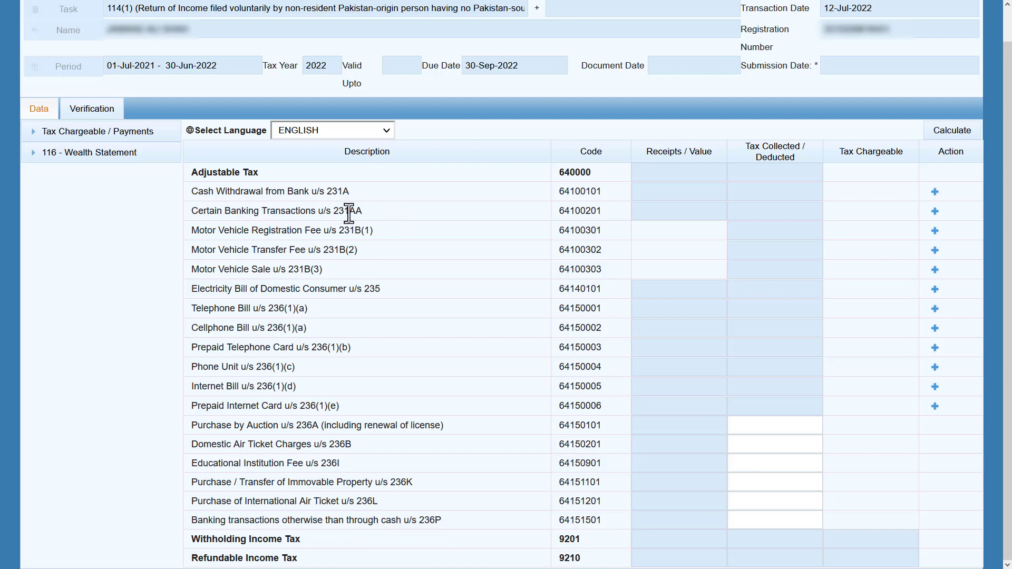
{"action": "left_click", "coordinate": [396, 209]}
Add an Internet Bill u/s 236(1)(d) entry with reference 04212313 and description 'PTCL DSL'.
{"action": "triple_click", "coordinate": [243, 289]}
{"action": "left_click", "coordinate": [387, 285]}
{"action": "left_click", "coordinate": [934, 388]}
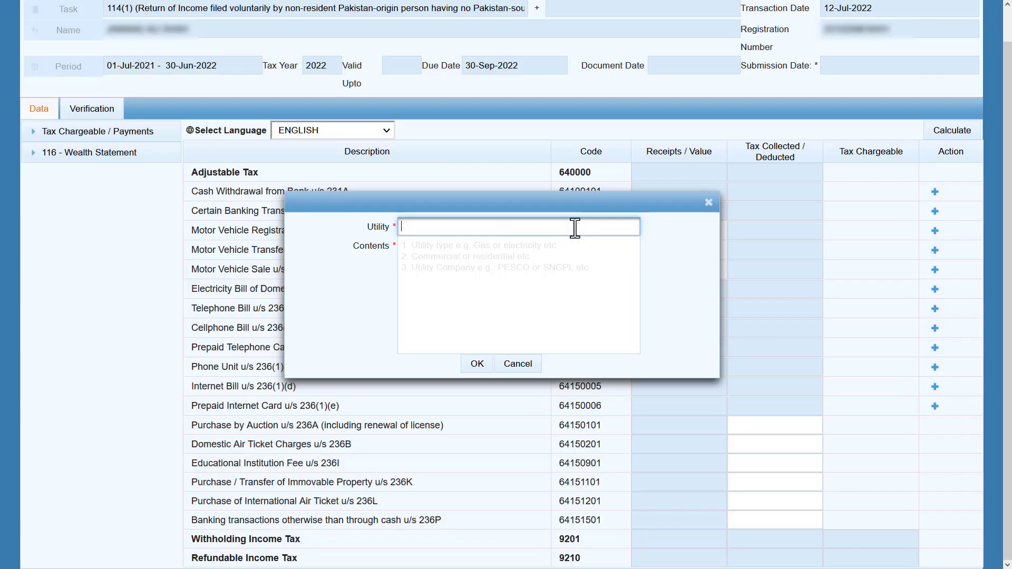
{"action": "left_click", "coordinate": [577, 227]}
{"action": "left_click", "coordinate": [593, 306]}
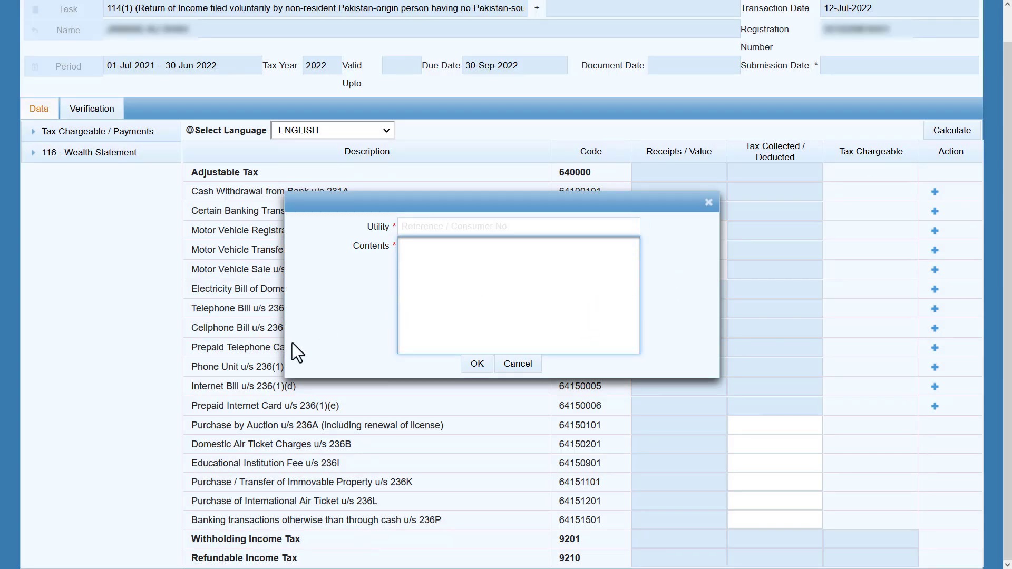
{"action": "left_click", "coordinate": [421, 227]}
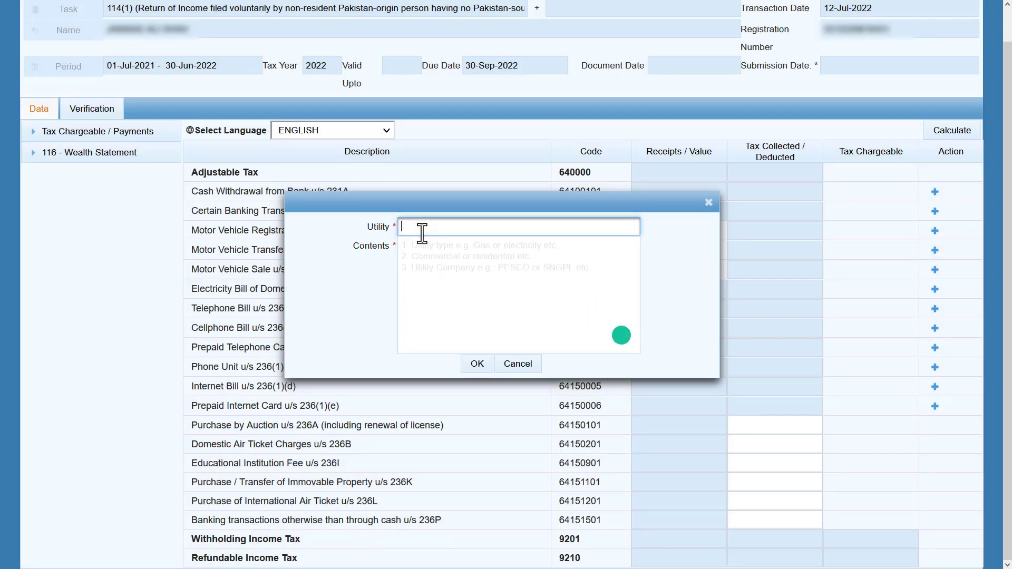
{"action": "type", "text": "04212313"}
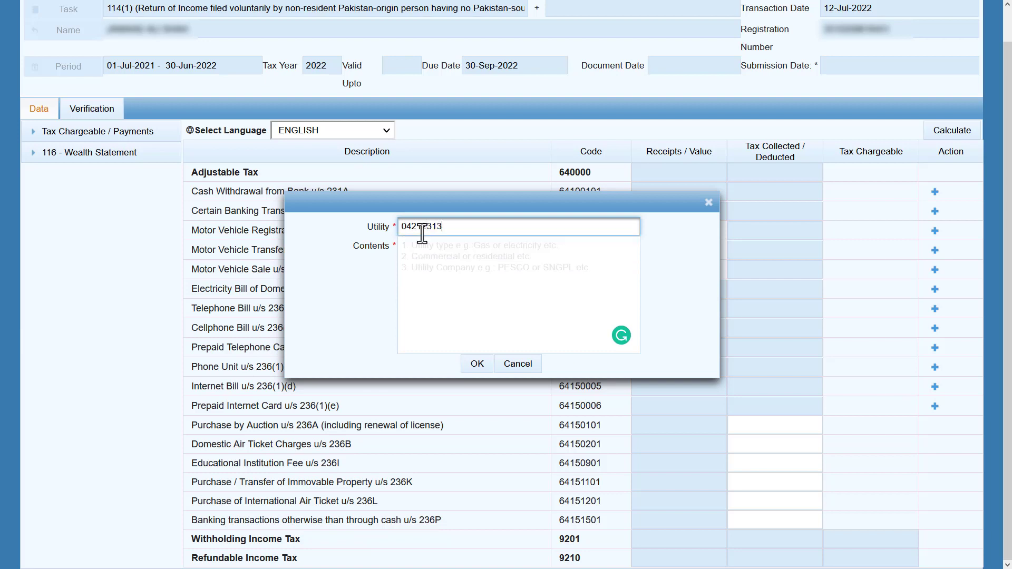
{"action": "left_click", "coordinate": [432, 278]}
{"action": "type", "text": "PTCL DSL"}
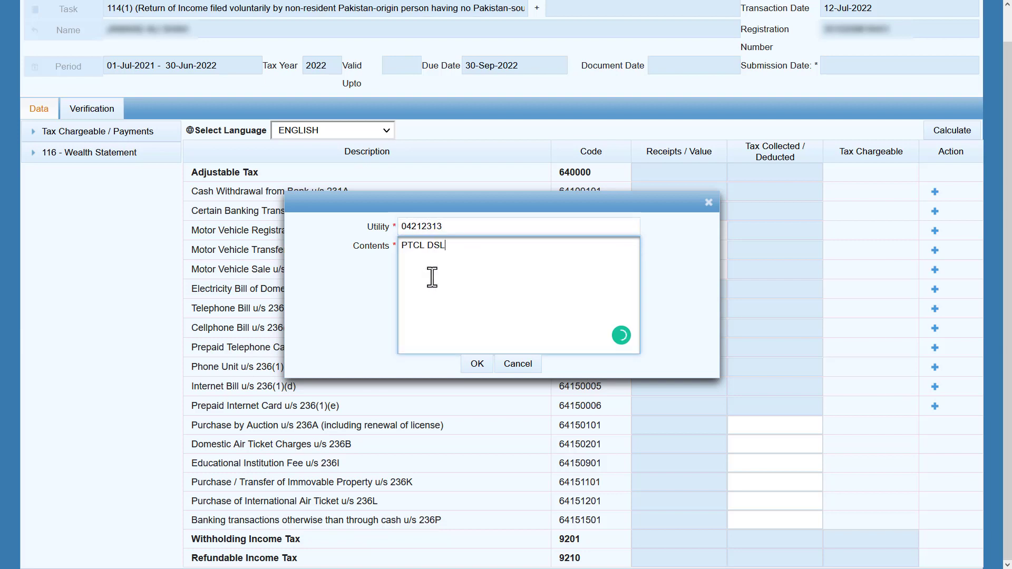
{"action": "left_click", "coordinate": [477, 364]}
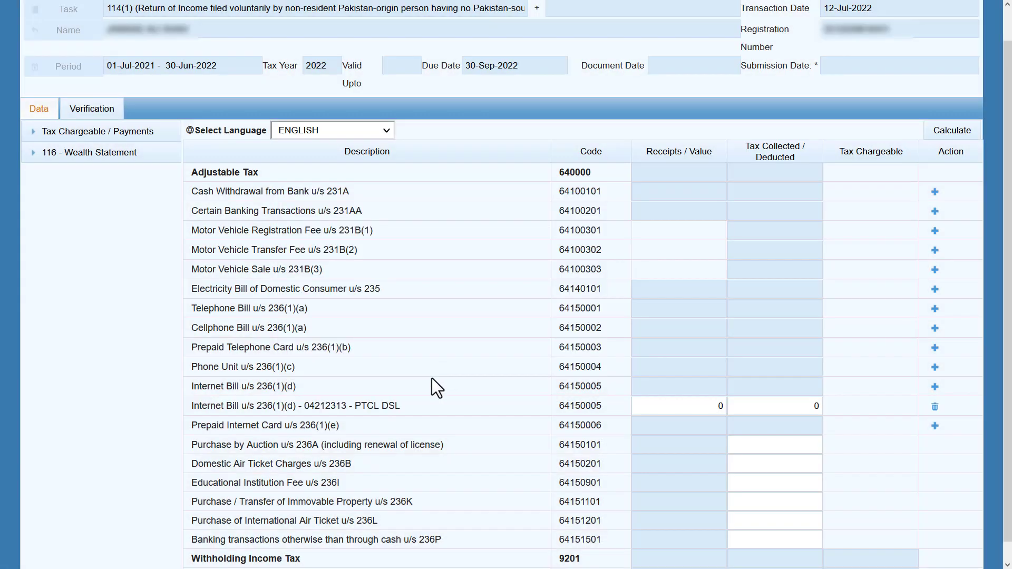
Enter receipts 36,000 and tax deducted 3,600 on the PTCL DSL row and recalculate totals.
{"action": "left_click", "coordinate": [698, 409]}
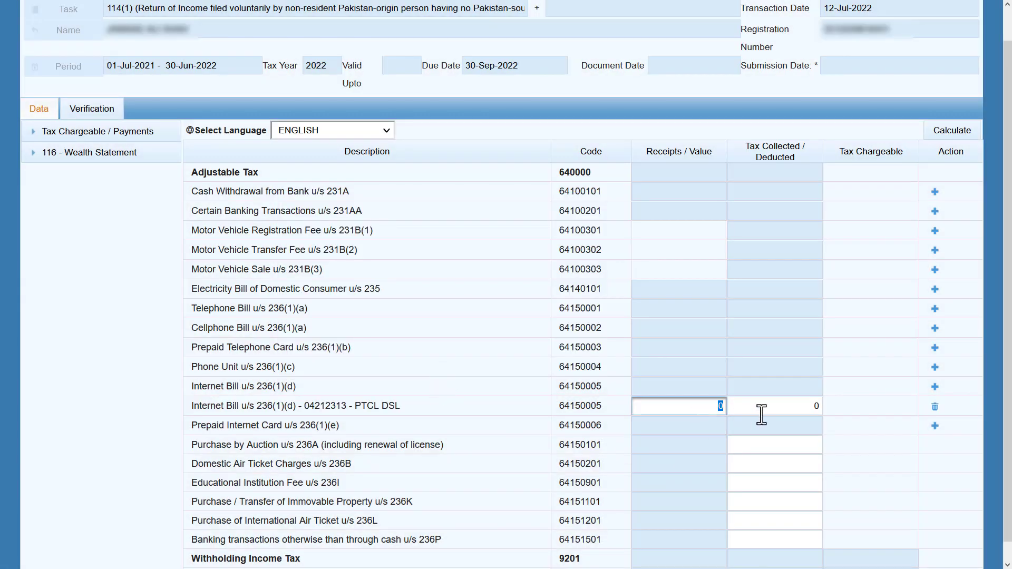
{"action": "type", "text": "36000"}
{"action": "key", "text": "Tab"}
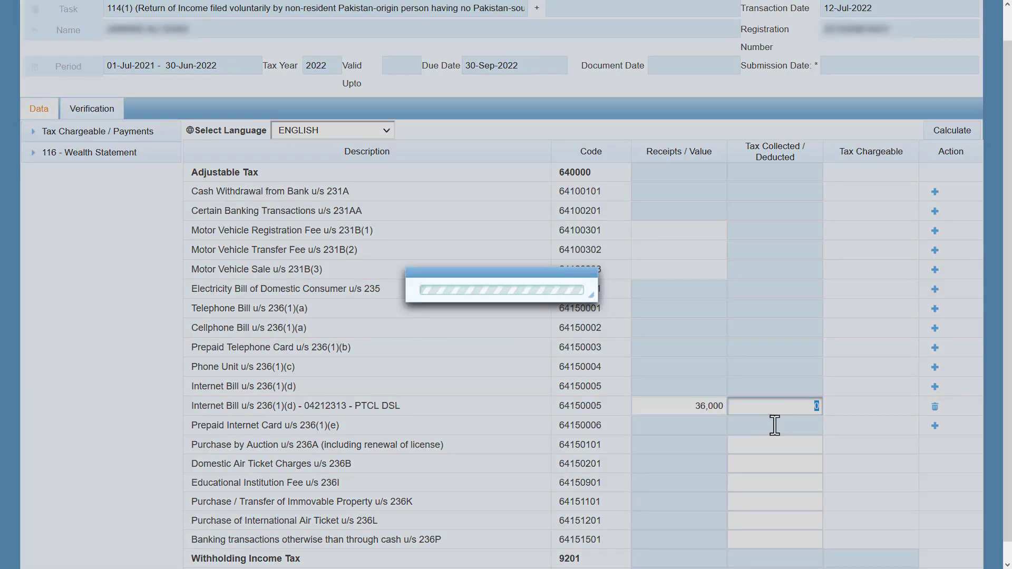
{"action": "type", "text": "3600"}
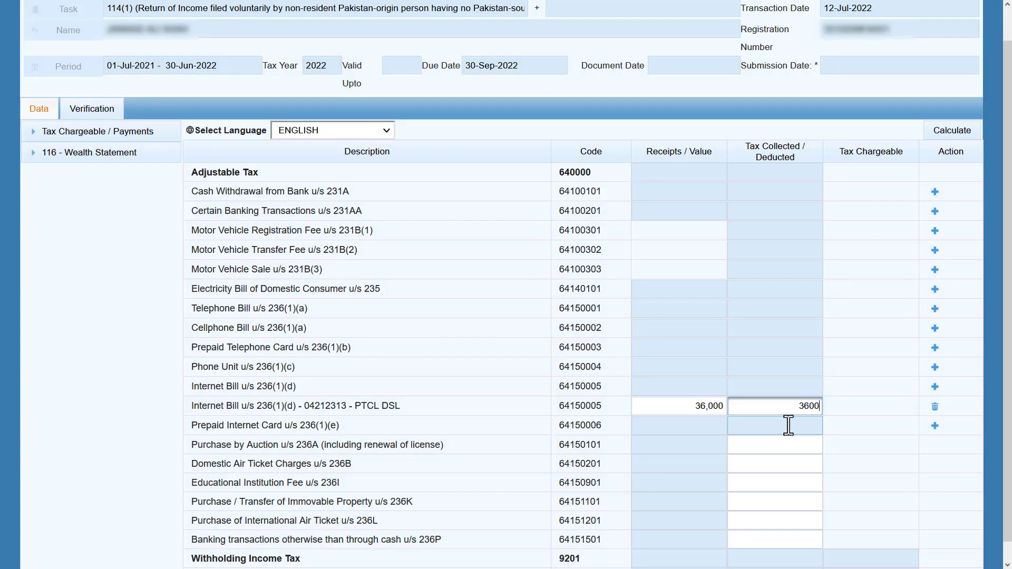
{"action": "key", "text": "Tab"}
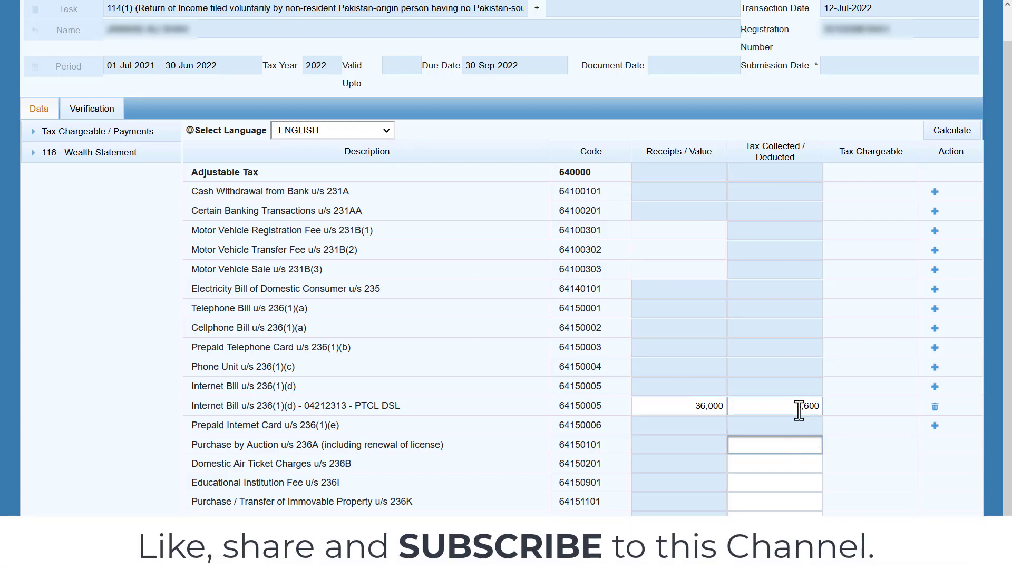
{"action": "left_click", "coordinate": [938, 131]}
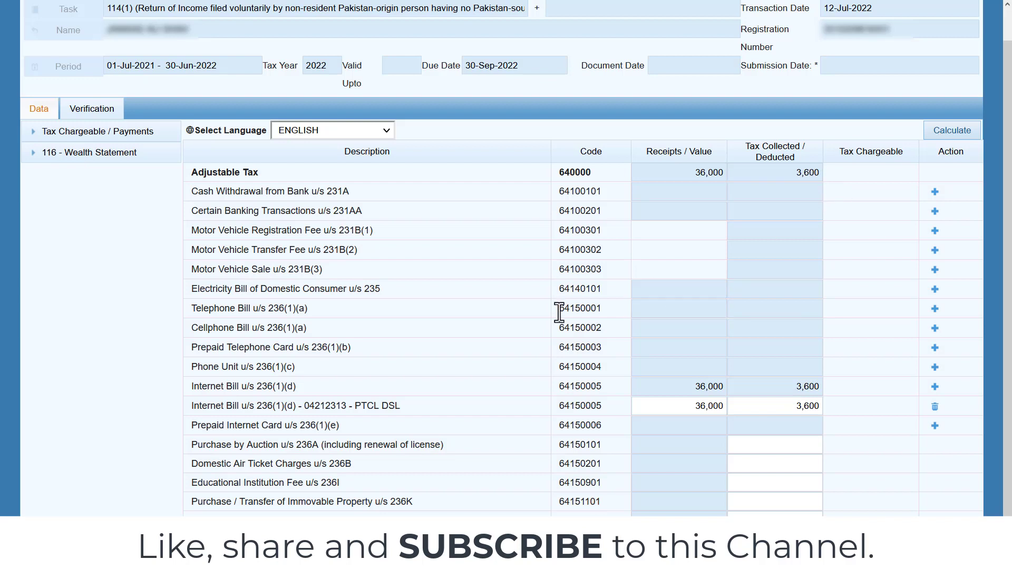
{"action": "scroll", "coordinate": [560, 313], "scroll_direction": "down", "scroll_amount": 1}
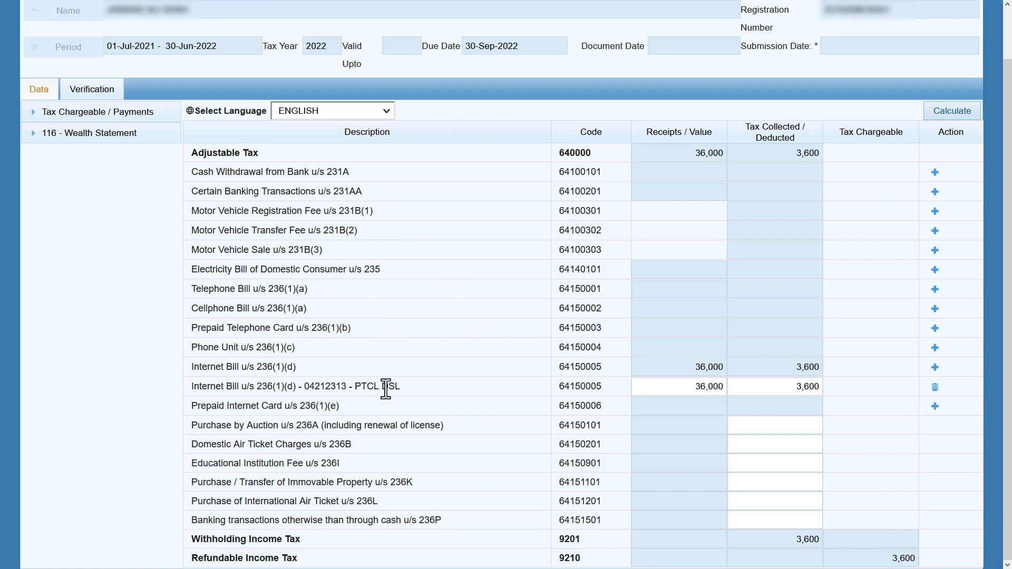
{"action": "left_click_drag", "start_coordinate": [247, 426], "coordinate": [319, 425]}
{"action": "left_click", "coordinate": [253, 427]}
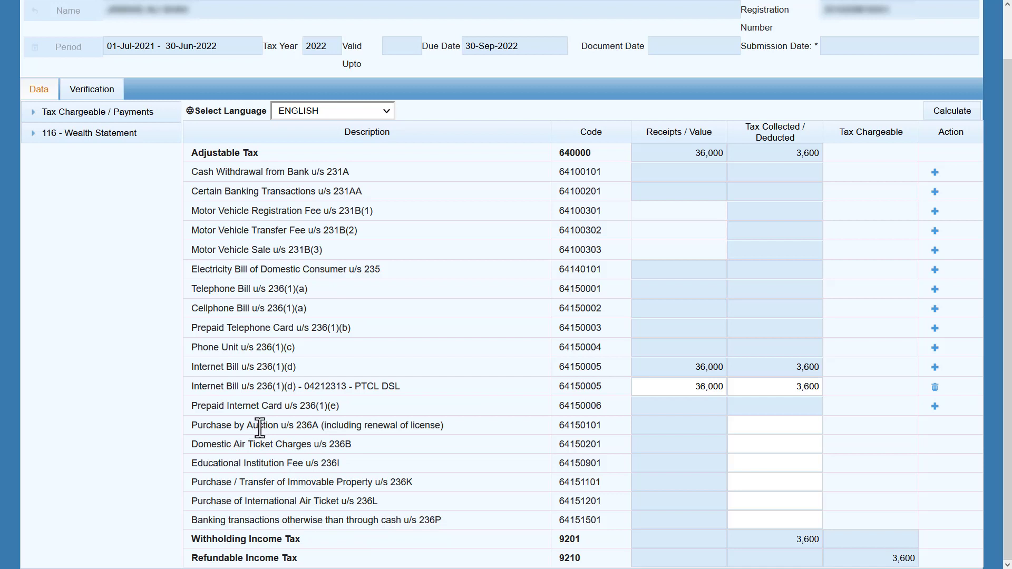
{"action": "left_click_drag", "start_coordinate": [193, 445], "coordinate": [348, 451]}
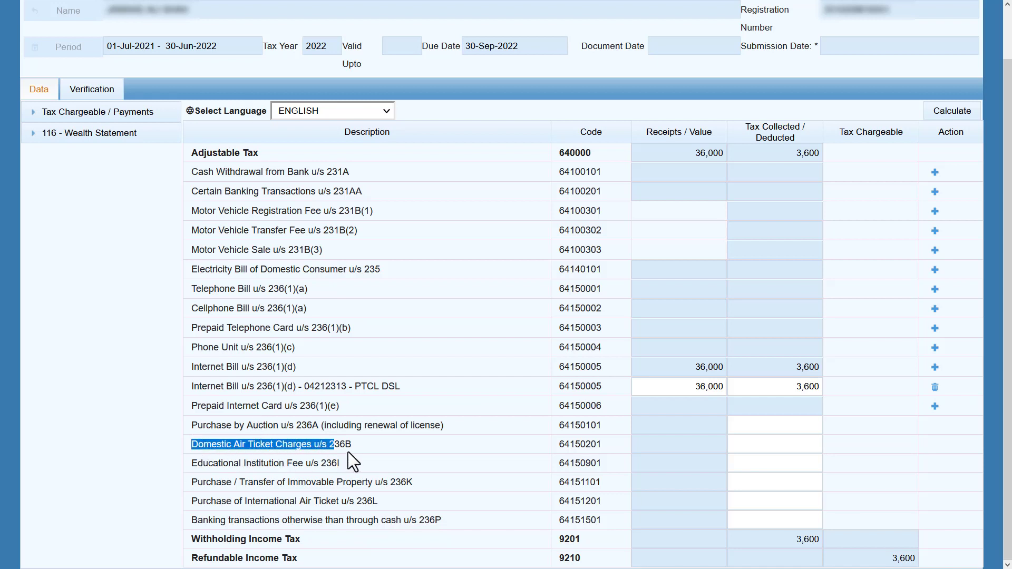
{"action": "left_click", "coordinate": [359, 444]}
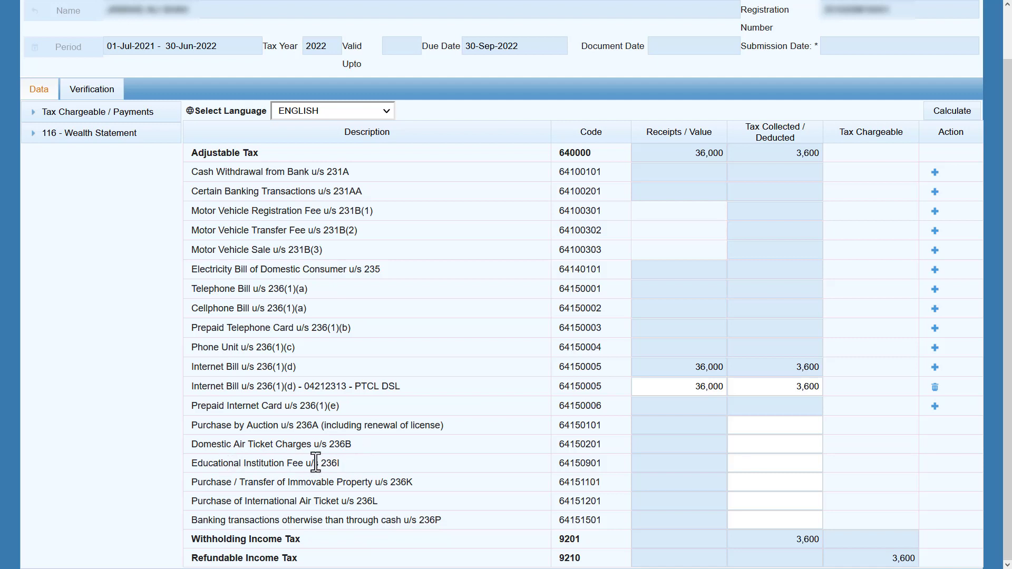
{"action": "left_click_drag", "start_coordinate": [341, 463], "coordinate": [191, 463]}
{"action": "left_click", "coordinate": [353, 458]}
{"action": "left_click_drag", "start_coordinate": [193, 483], "coordinate": [268, 522]}
{"action": "left_click", "coordinate": [234, 503]}
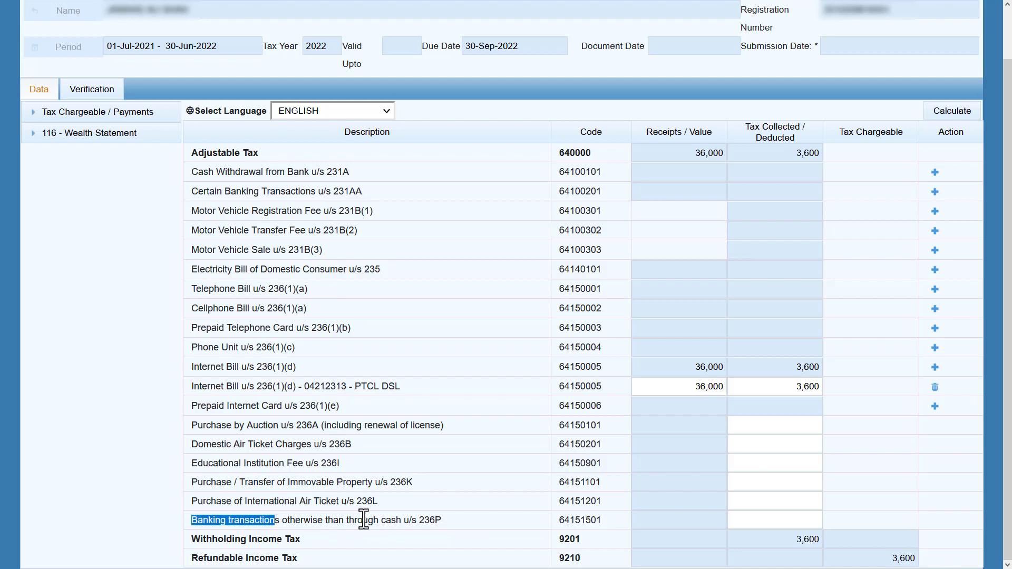
{"action": "left_click", "coordinate": [382, 521]}
{"action": "left_click_drag", "start_coordinate": [444, 521], "coordinate": [372, 521]}
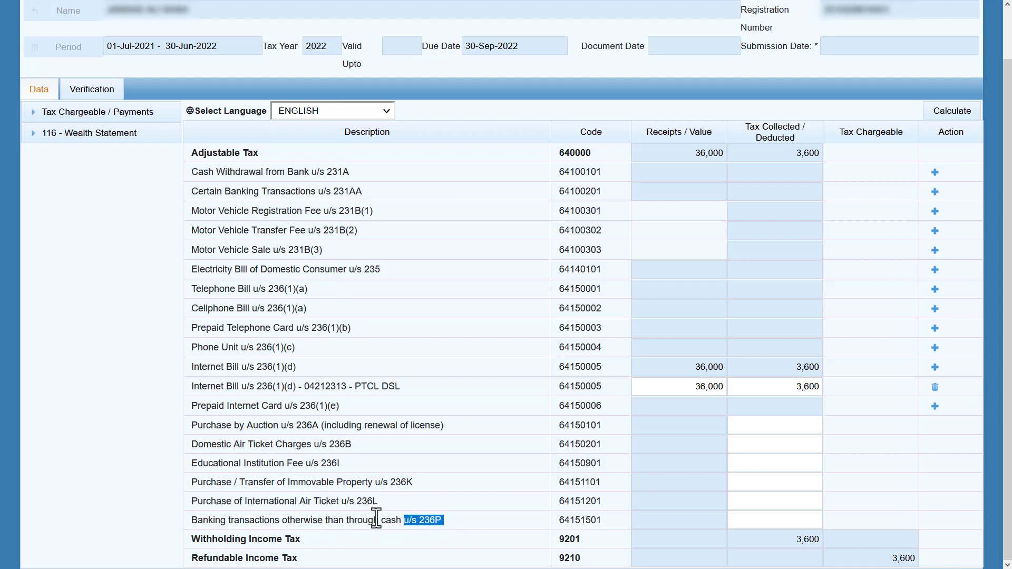
{"action": "left_click", "coordinate": [371, 520]}
Add a 231A cash withdrawal entry with reference 111 and description 'MCB Saving'.
{"action": "left_click", "coordinate": [934, 172]}
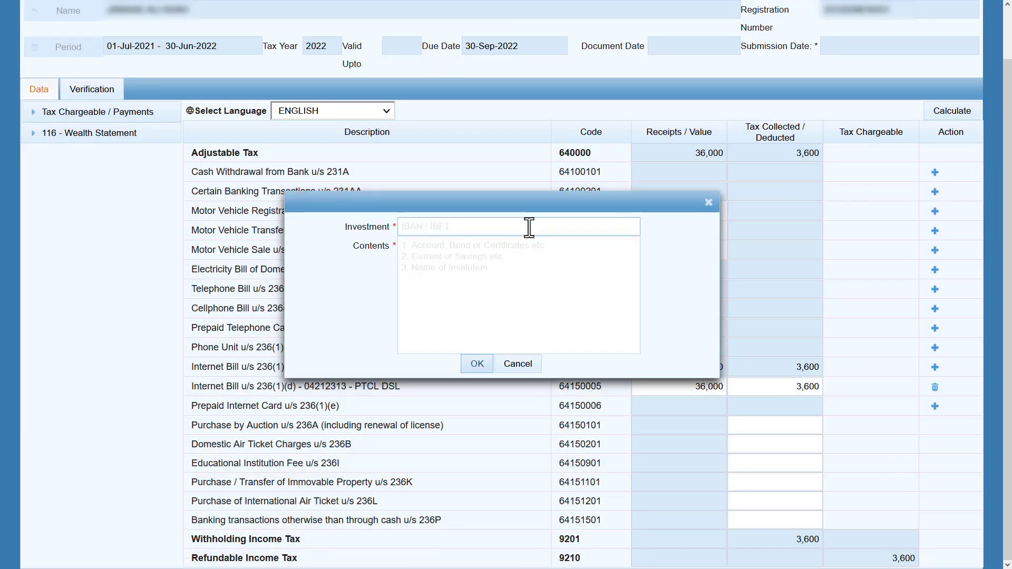
{"action": "left_click", "coordinate": [529, 227]}
{"action": "type", "text": "111"}
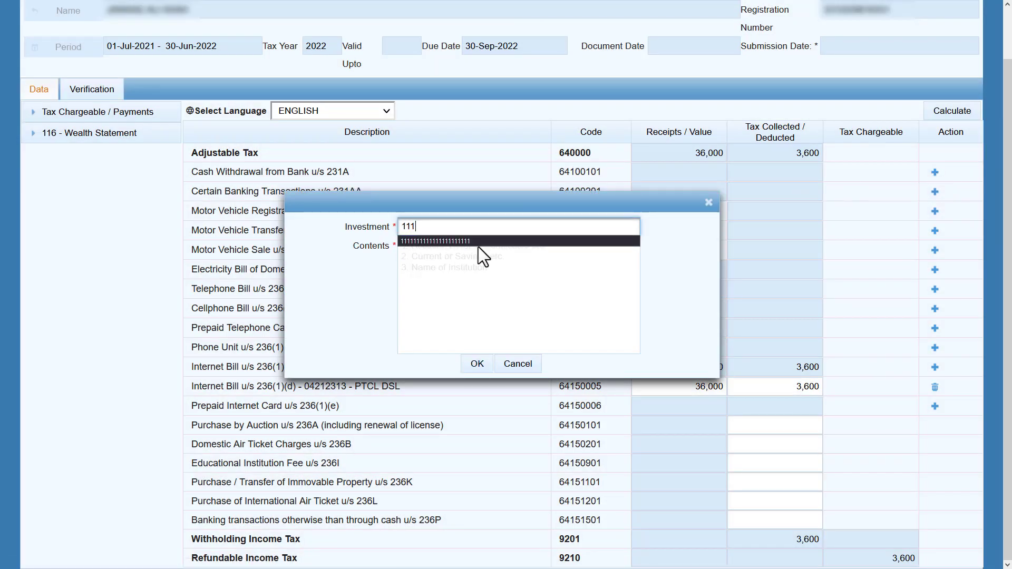
{"action": "left_click", "coordinate": [479, 258]}
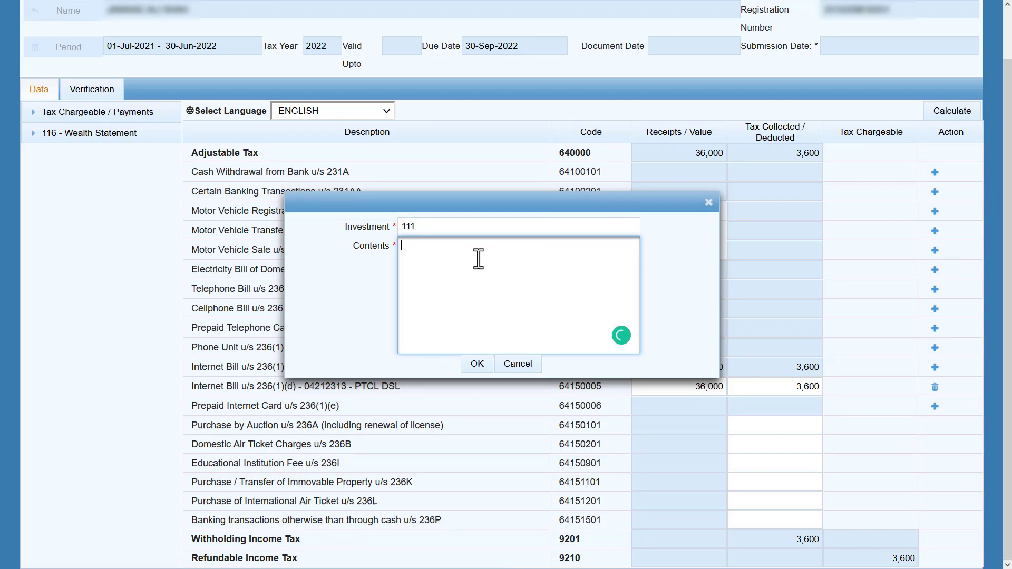
{"action": "type", "text": "MCB Saving"}
{"action": "left_click", "coordinate": [478, 366]}
Enter receipts 250,000 and tax 1,500 for MCB Saving, recalculating totals to 286,000 / 5,100.
{"action": "left_click", "coordinate": [686, 192]}
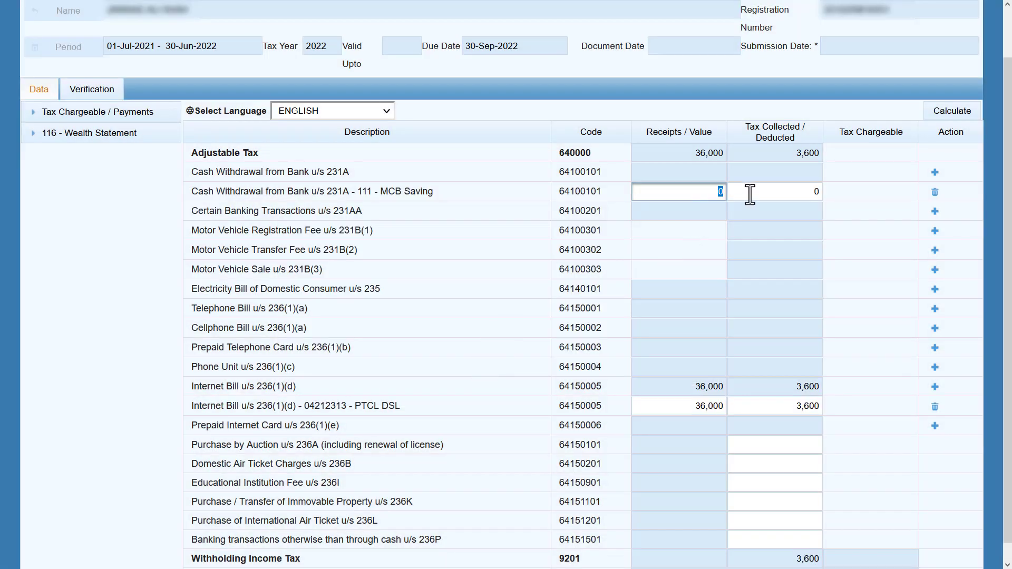
{"action": "type", "text": "250000"}
{"action": "key", "text": "Tab"}
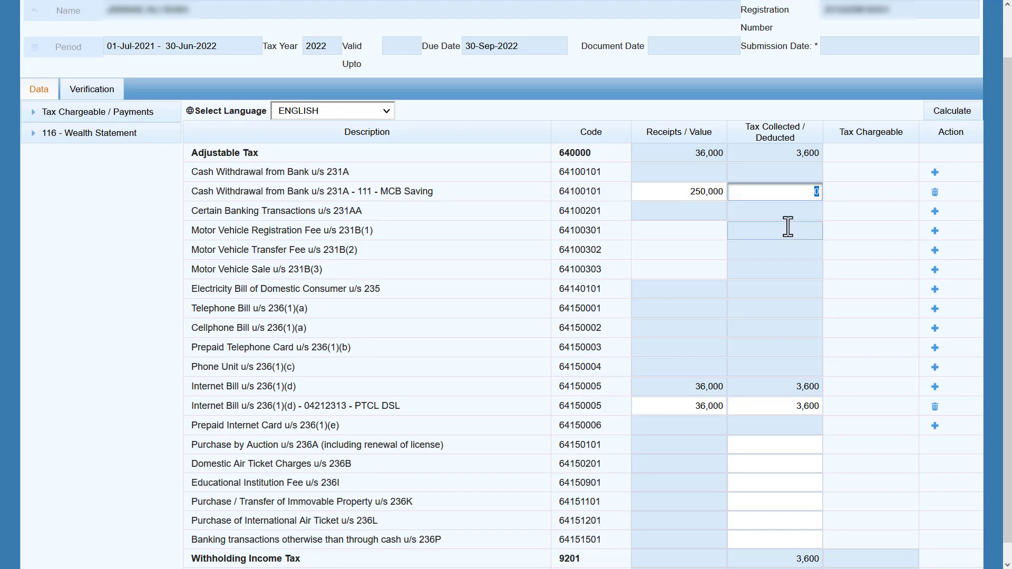
{"action": "type", "text": "1500"}
{"action": "key", "text": "Tab"}
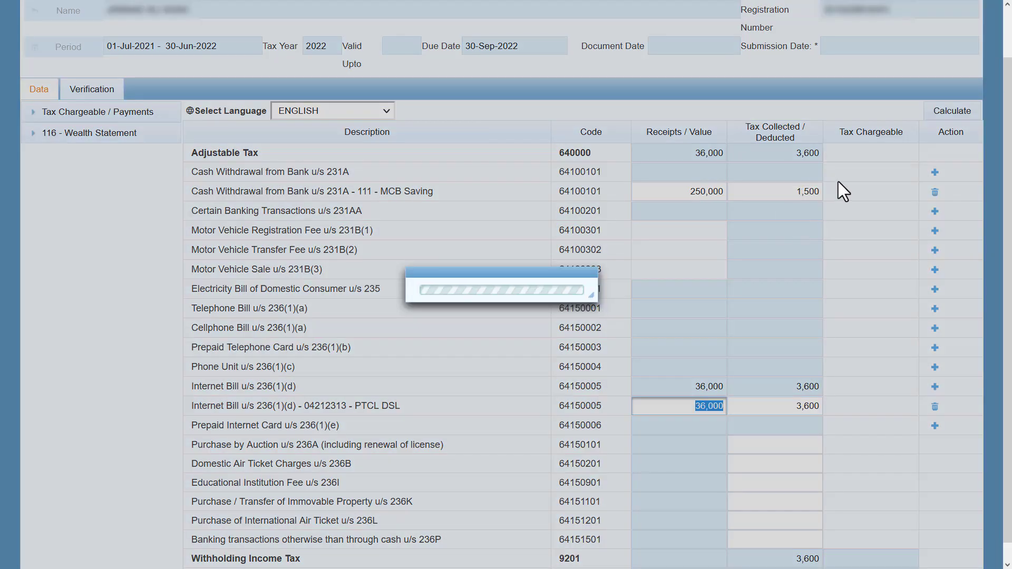
{"action": "left_click", "coordinate": [951, 112]}
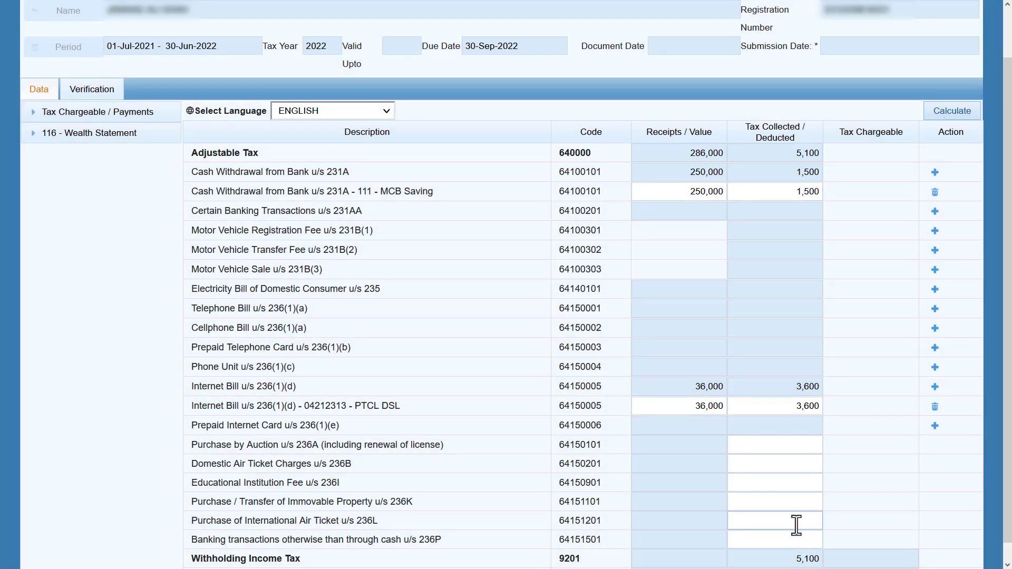
Check refundable income tax of 5,100, then expand the 116 - Wealth Statement section.
{"action": "scroll", "coordinate": [780, 530], "scroll_direction": "down", "scroll_amount": 1}
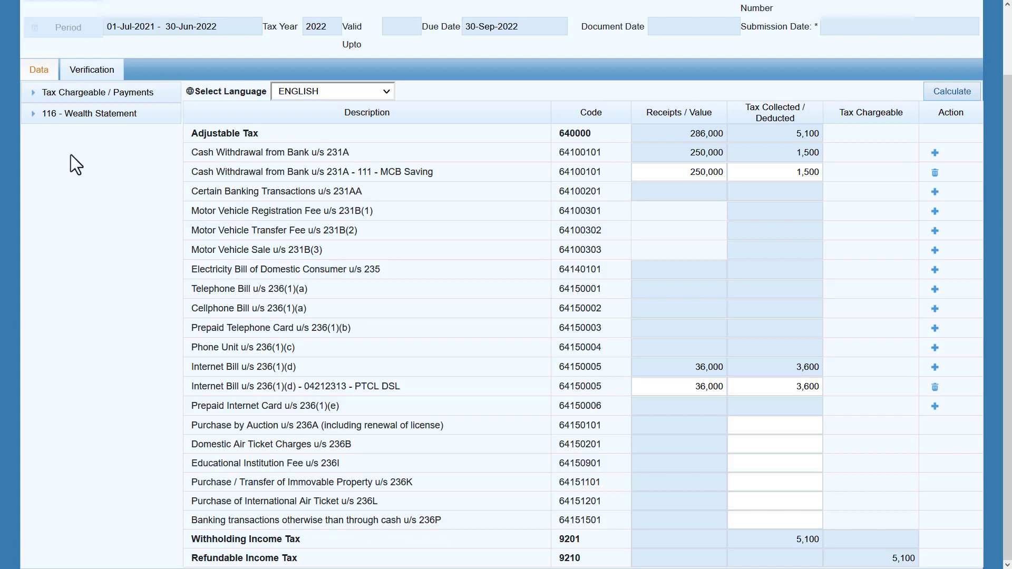
{"action": "left_click", "coordinate": [34, 114]}
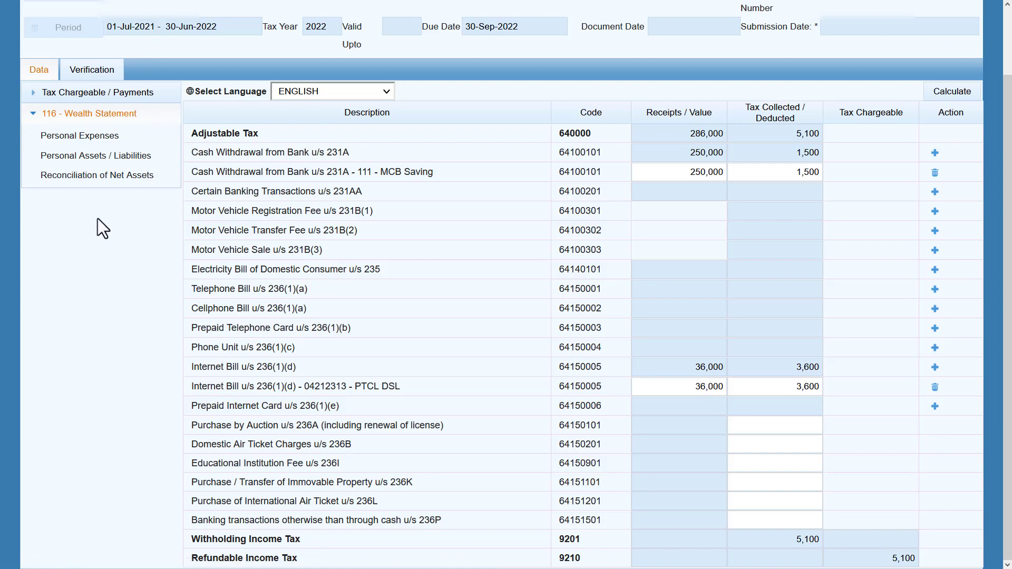
Open the Personal Expenses table and review its expense categories.
{"action": "left_click", "coordinate": [103, 136]}
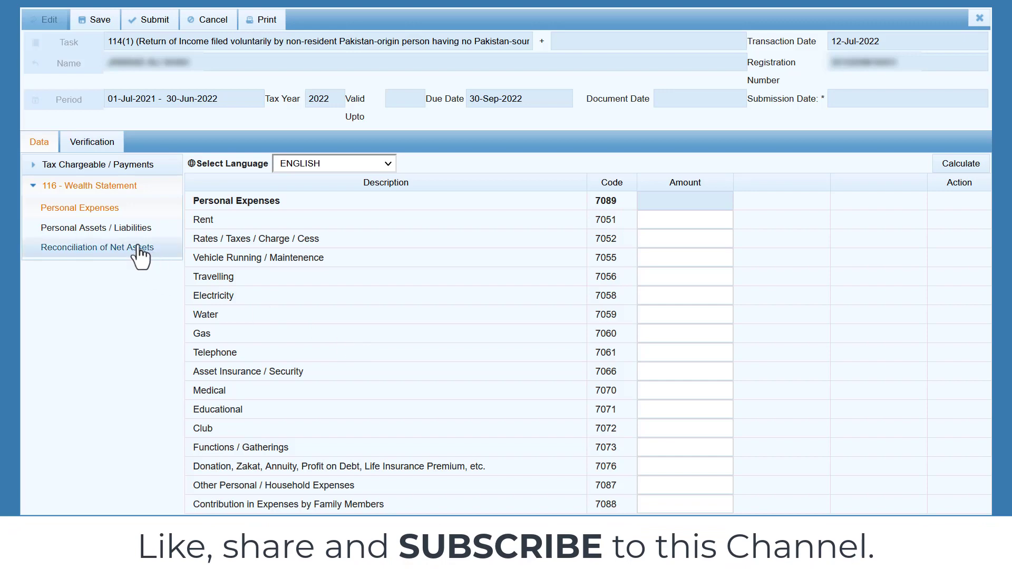
{"action": "left_click", "coordinate": [99, 207]}
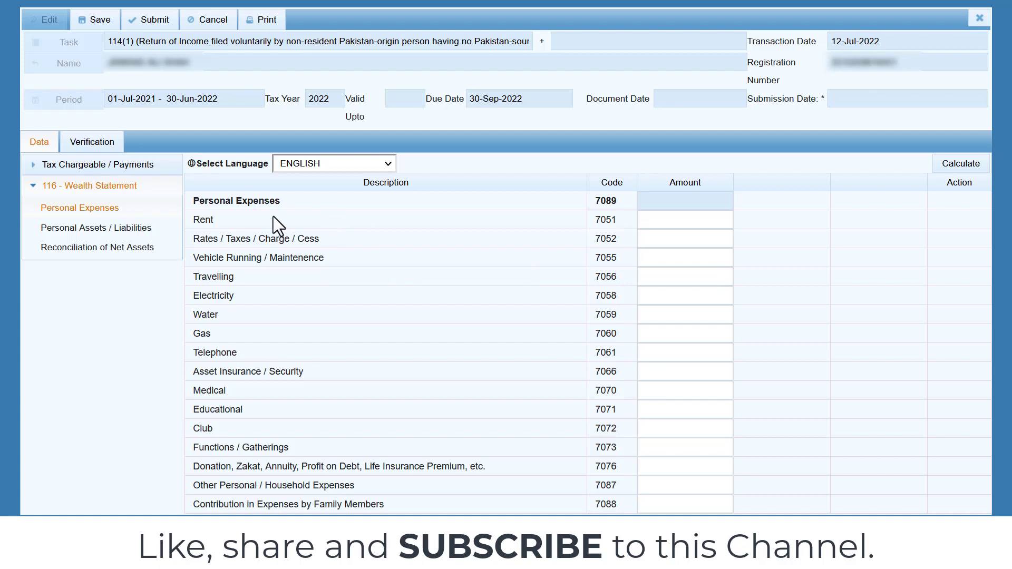
{"action": "left_click_drag", "start_coordinate": [318, 260], "coordinate": [210, 267]}
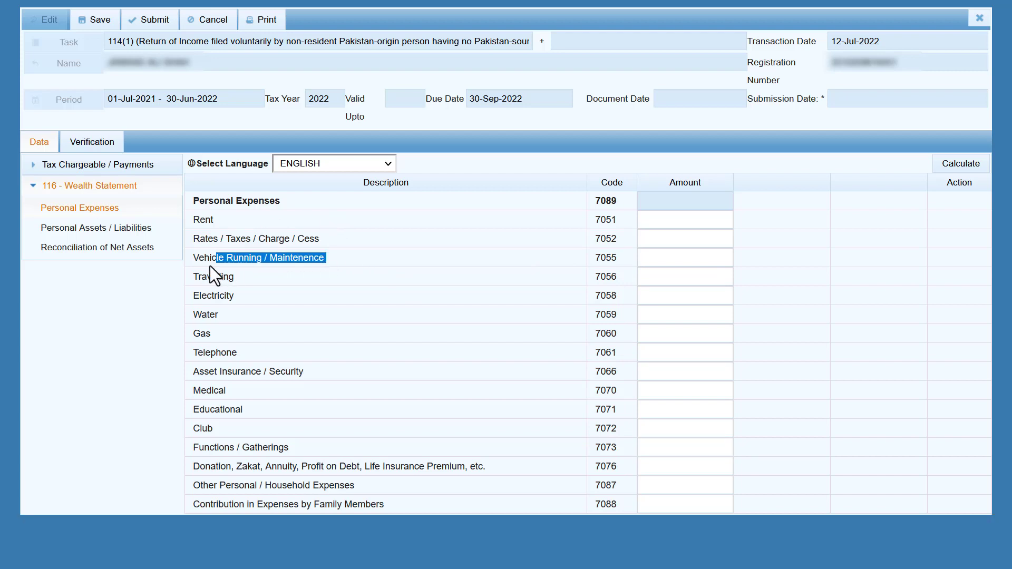
{"action": "left_click", "coordinate": [365, 257]}
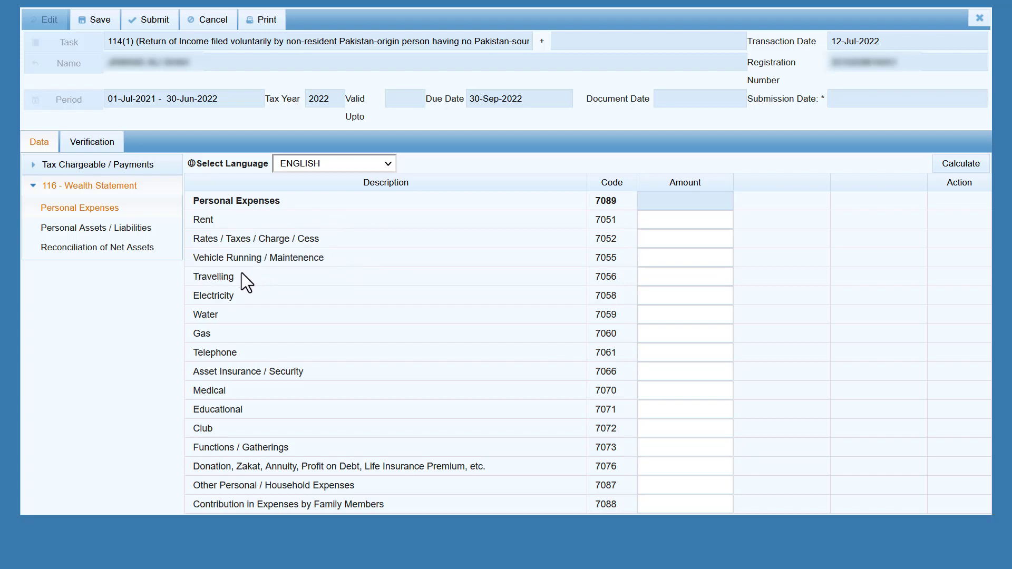
{"action": "left_click_drag", "start_coordinate": [227, 282], "coordinate": [188, 299]}
{"action": "left_click", "coordinate": [273, 327]}
{"action": "left_click_drag", "start_coordinate": [305, 372], "coordinate": [196, 413]}
{"action": "left_click", "coordinate": [333, 369]}
{"action": "left_click", "coordinate": [223, 413]}
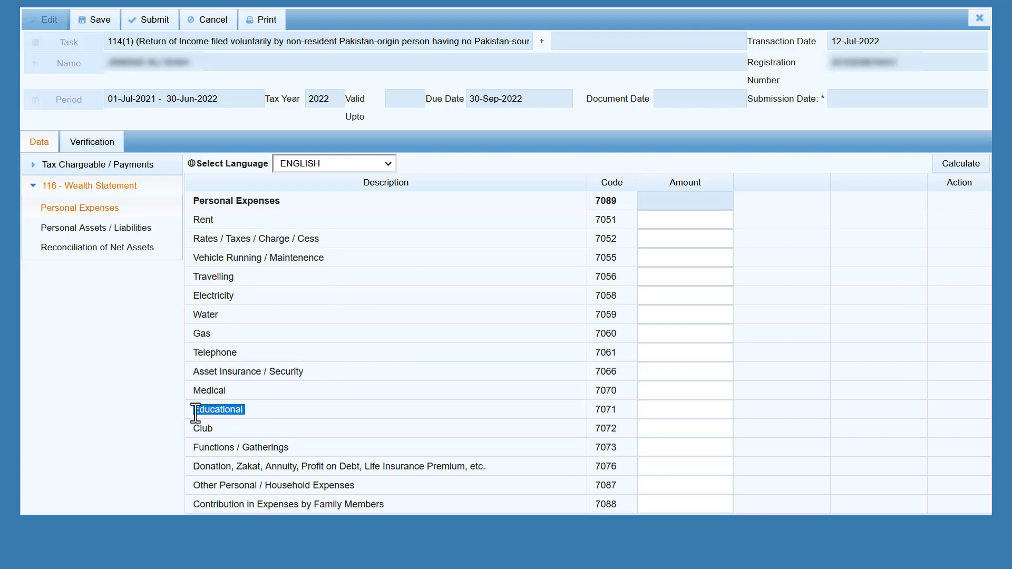
{"action": "left_click", "coordinate": [266, 409]}
Enter 450,000 as other household expenses (7087) and recalculate the personal expenses total.
{"action": "left_click", "coordinate": [685, 485]}
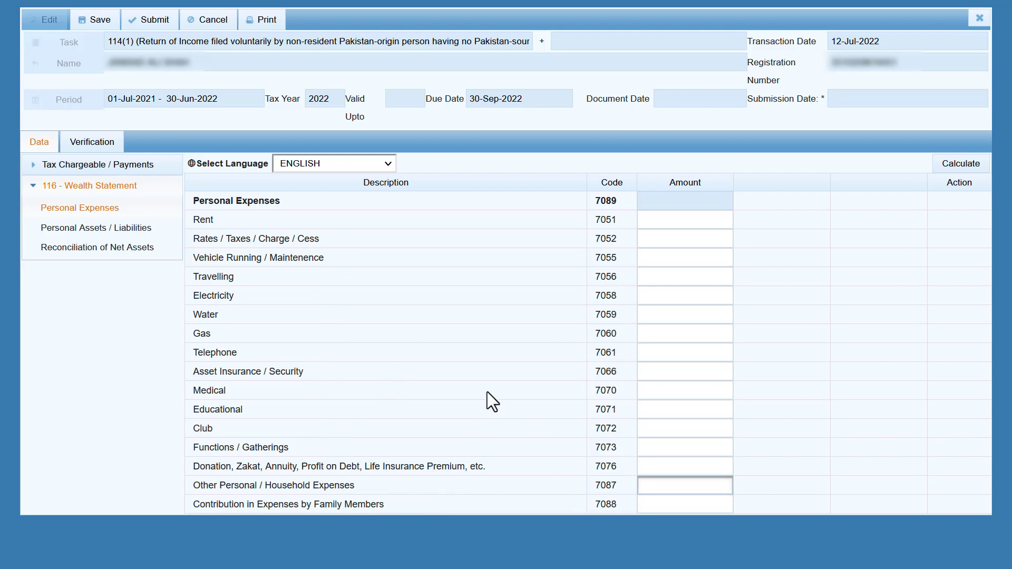
{"action": "type", "text": "450000"}
{"action": "key", "text": "Tab"}
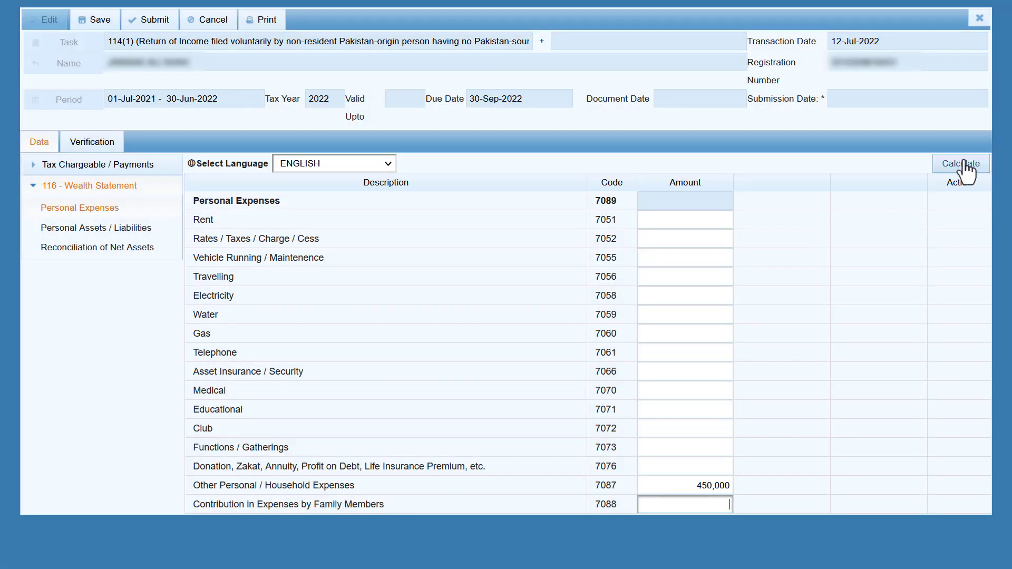
{"action": "left_click", "coordinate": [957, 163]}
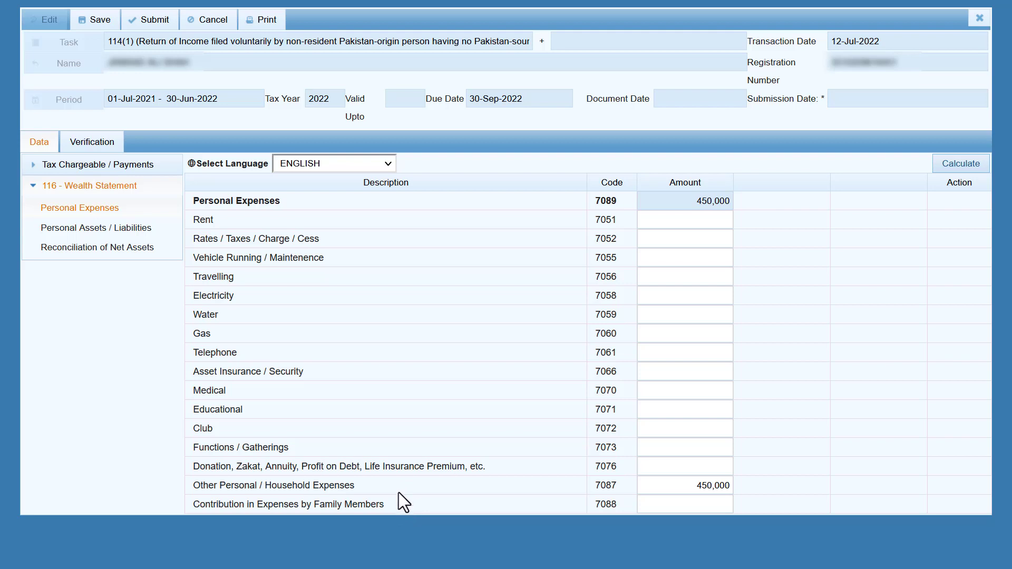
{"action": "left_click", "coordinate": [690, 502]}
Delete the Household Effect, Personal Item and Cash amounts in Personal Assets / Liabilities and recalculate.
{"action": "left_click", "coordinate": [126, 240]}
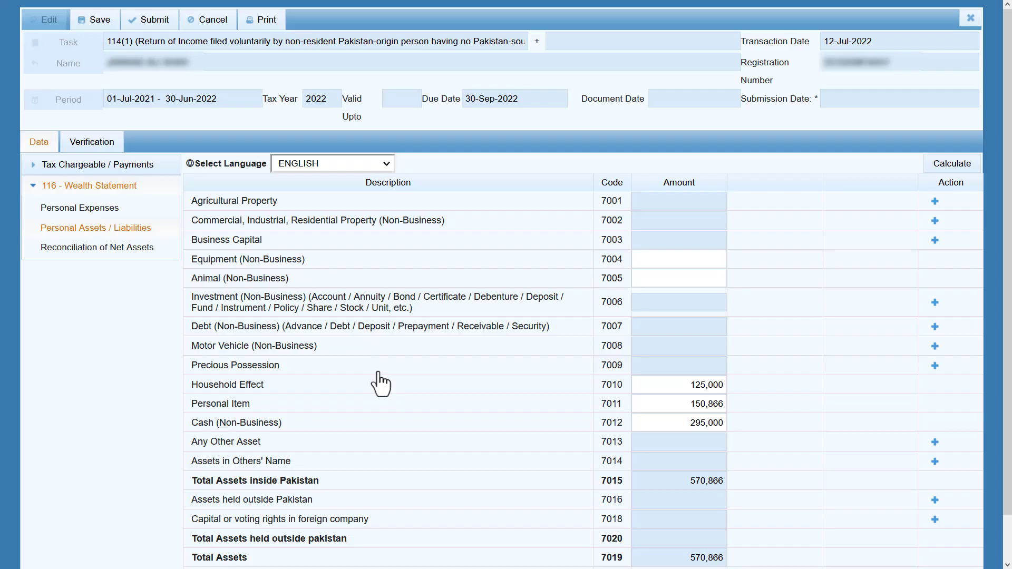
{"action": "double_click", "coordinate": [698, 384]}
{"action": "left_click_drag", "start_coordinate": [725, 389], "coordinate": [647, 411]}
{"action": "key", "text": "BackSpace"}
{"action": "key", "text": "BackSpace"}
{"action": "left_click_drag", "start_coordinate": [725, 423], "coordinate": [651, 424]}
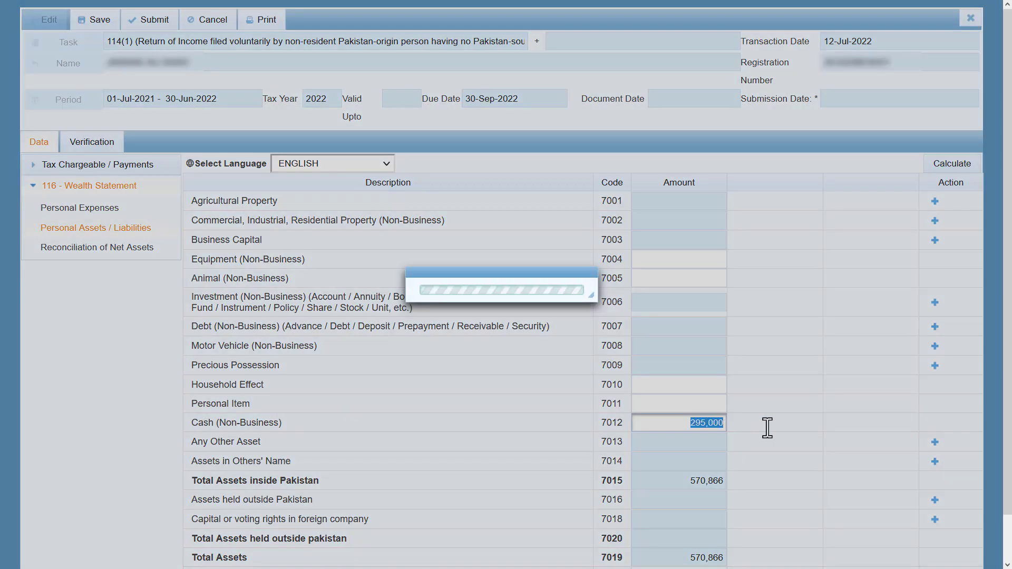
{"action": "key", "text": "BackSpace"}
{"action": "left_click", "coordinate": [939, 166]}
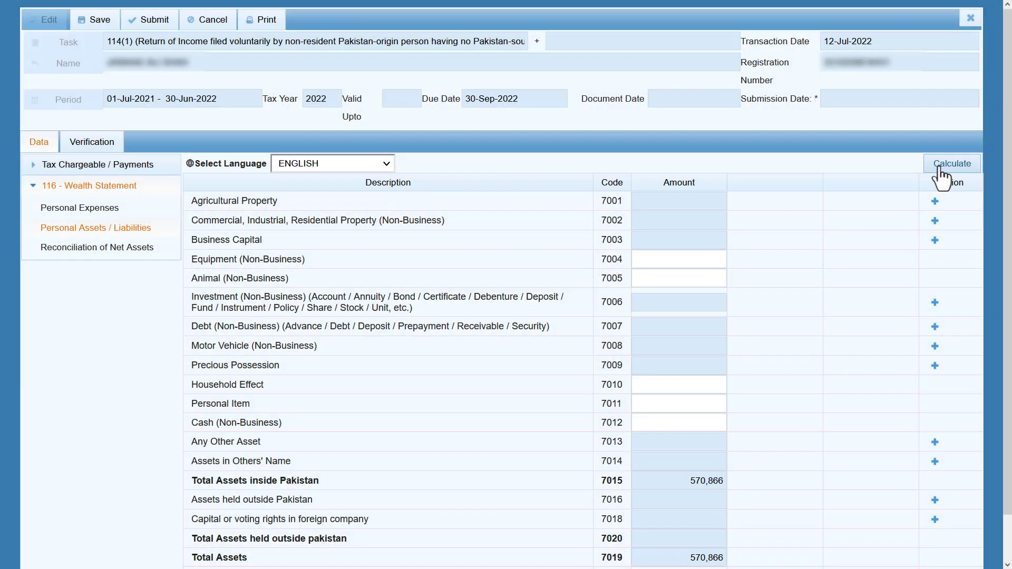
{"action": "left_click", "coordinate": [939, 165]}
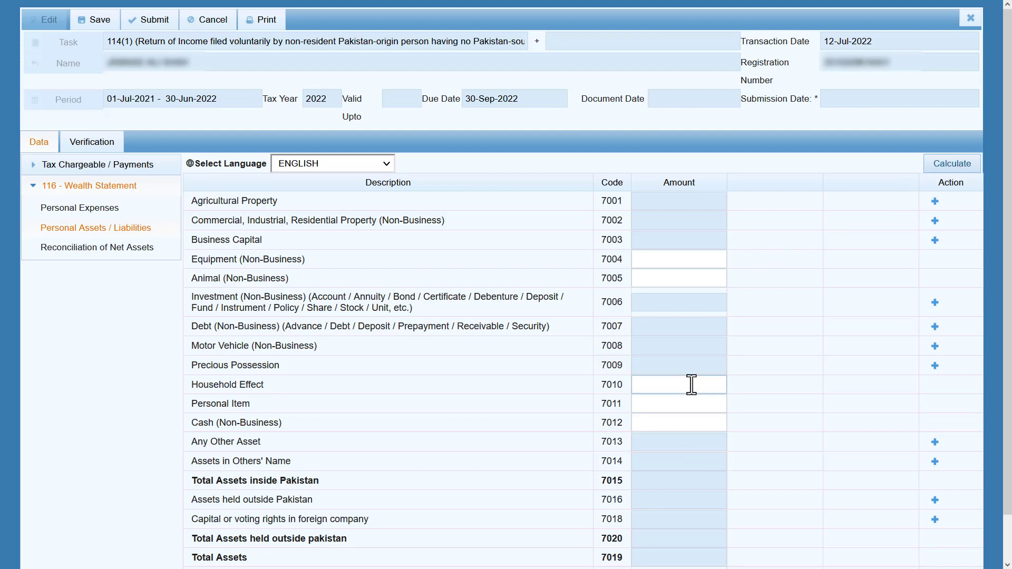
Check the Reconciliation of Net Assets table, then return to Personal Assets / Liabilities.
{"action": "left_click", "coordinate": [104, 255]}
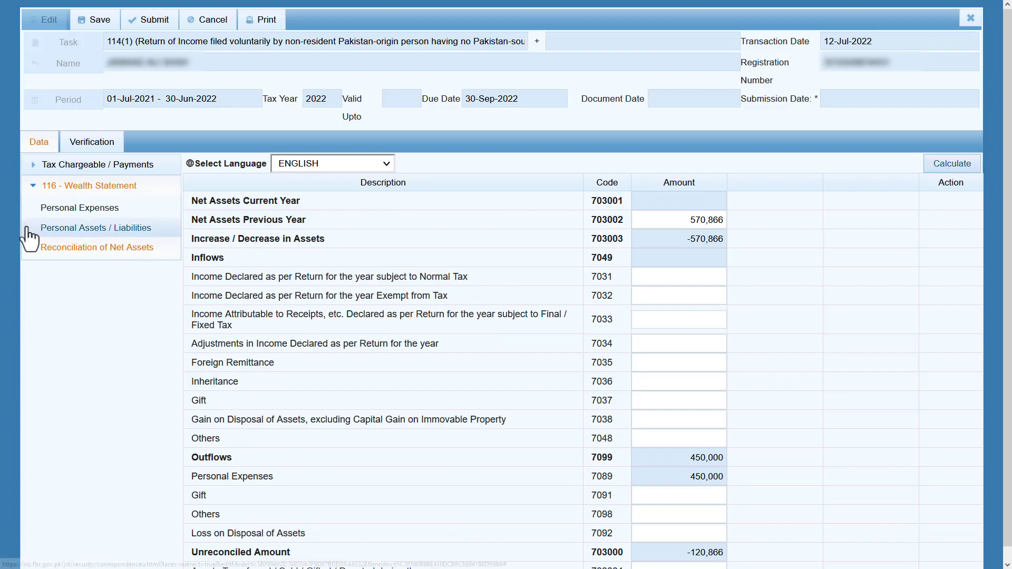
{"action": "left_click", "coordinate": [95, 231]}
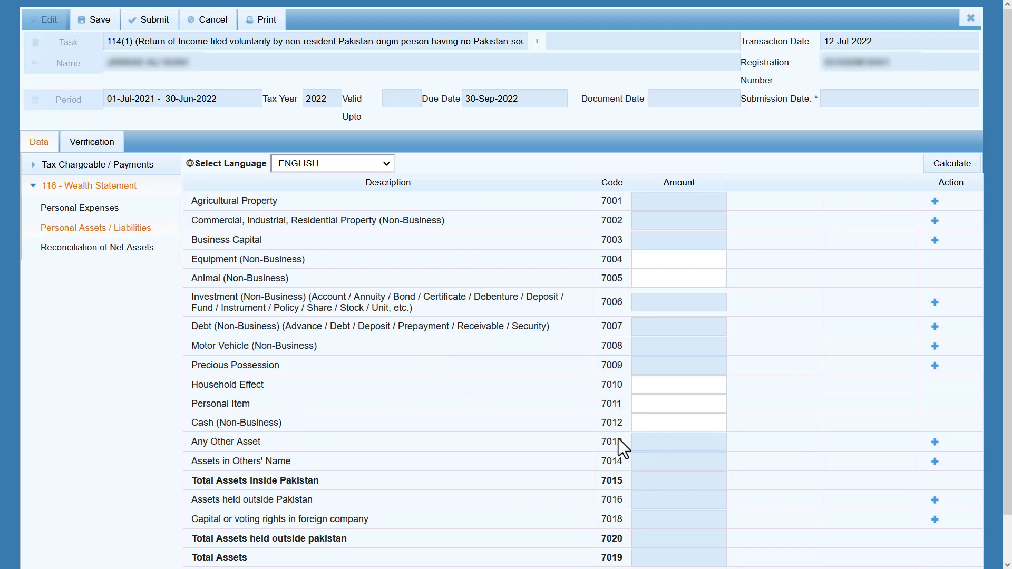
{"action": "left_click", "coordinate": [662, 424]}
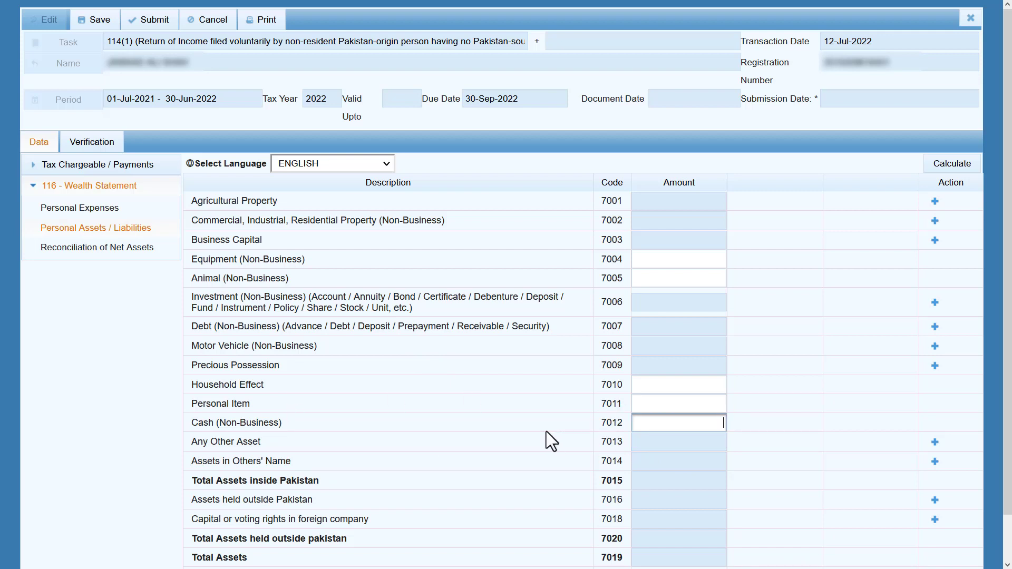
Enter Cash (Non-Business) 100,000, Personal Item 95,000 and Household Effect 150,000.
{"action": "type", "text": "100,000"}
{"action": "key", "text": "Tab"}
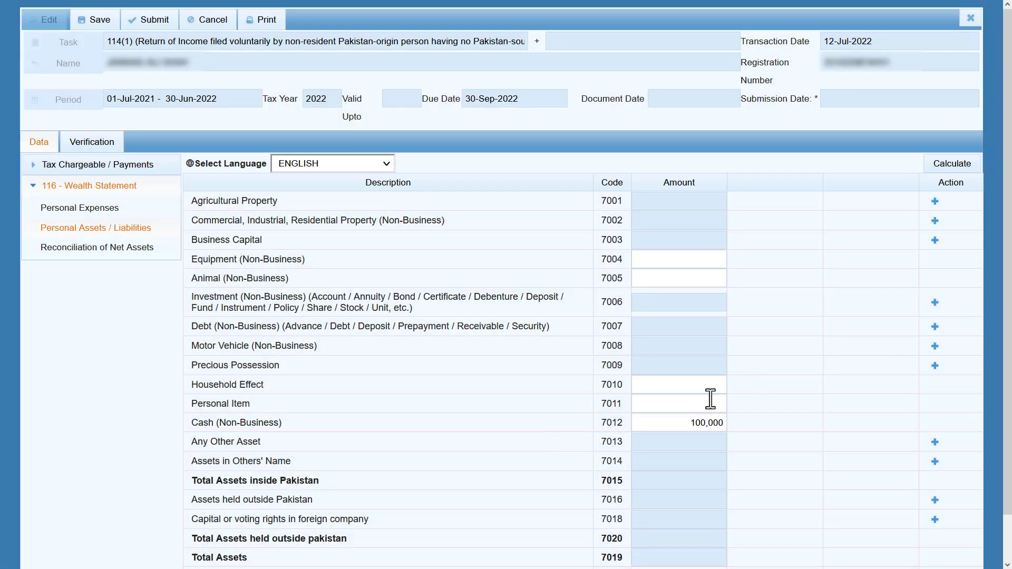
{"action": "left_click", "coordinate": [680, 407]}
{"action": "type", "text": "95000"}
{"action": "key", "text": "shift+Tab"}
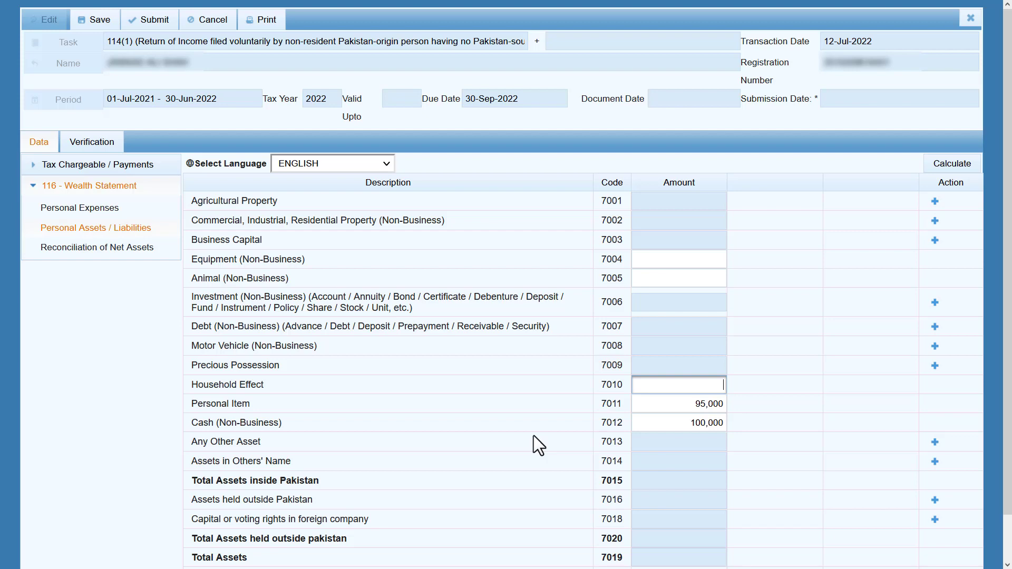
{"action": "type", "text": "150,000"}
{"action": "key", "text": "Tab"}
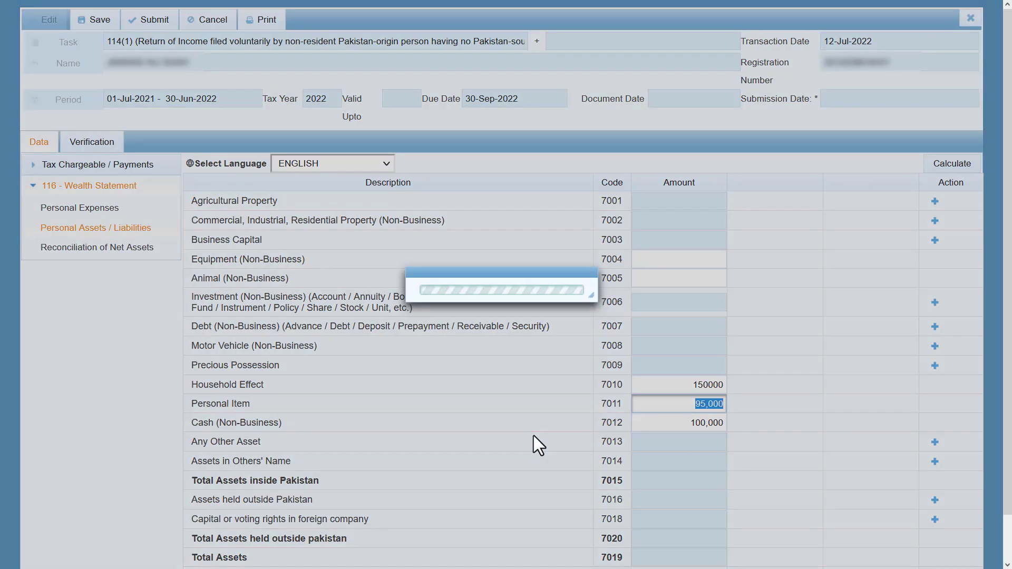
{"action": "left_click", "coordinate": [574, 441]}
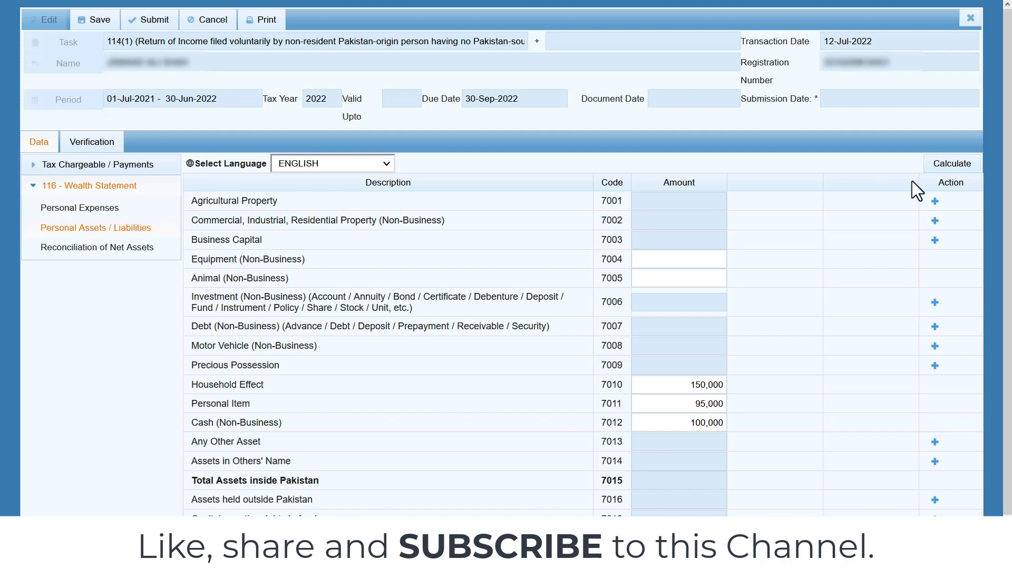
Open and cancel the property entry form, reviewing the Residential Property description.
{"action": "left_click", "coordinate": [935, 219]}
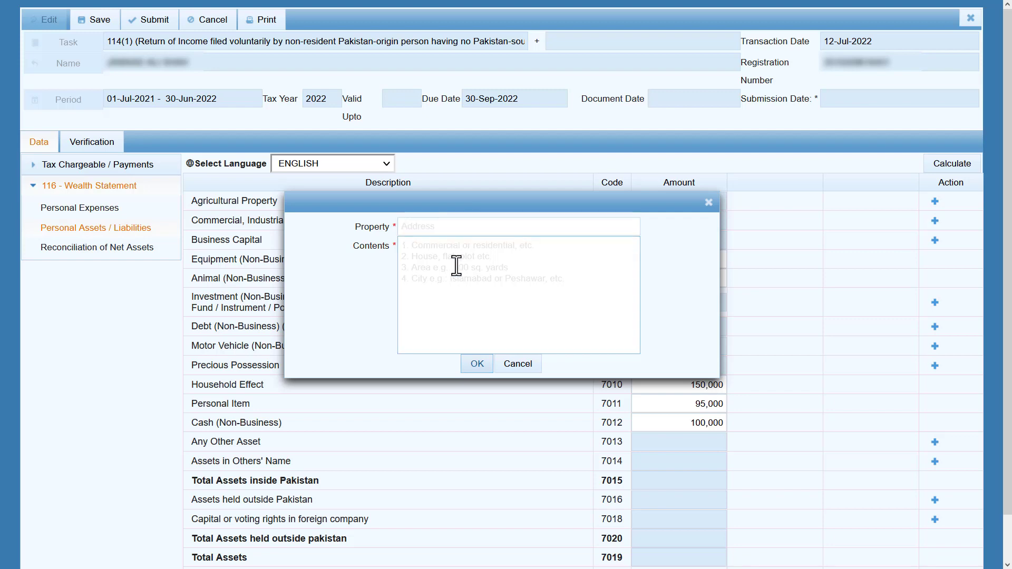
{"action": "left_click", "coordinate": [530, 365]}
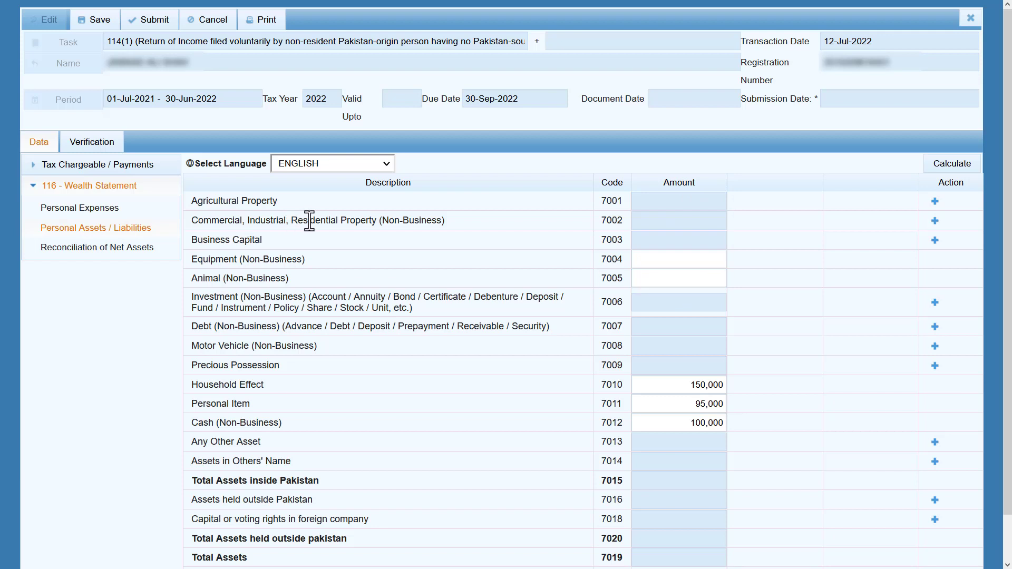
{"action": "left_click_drag", "start_coordinate": [291, 220], "coordinate": [377, 220]}
{"action": "left_click", "coordinate": [352, 221]}
{"action": "mouse_move", "coordinate": [376, 220]}
{"action": "left_mouse_down"}
{"action": "mouse_move", "coordinate": [292, 213]}
{"action": "mouse_move", "coordinate": [377, 221]}
{"action": "left_mouse_up"}
{"action": "left_click", "coordinate": [297, 220]}
{"action": "left_click", "coordinate": [272, 237]}
Review the Business Capital, Equipment, Animal and Investment descriptions, then open the 7006 investment entry form.
{"action": "left_click_drag", "start_coordinate": [262, 240], "coordinate": [192, 240]}
{"action": "left_click", "coordinate": [281, 237]}
{"action": "left_click_drag", "start_coordinate": [308, 259], "coordinate": [186, 258]}
{"action": "left_click", "coordinate": [336, 258]}
{"action": "left_click_drag", "start_coordinate": [299, 277], "coordinate": [191, 279]}
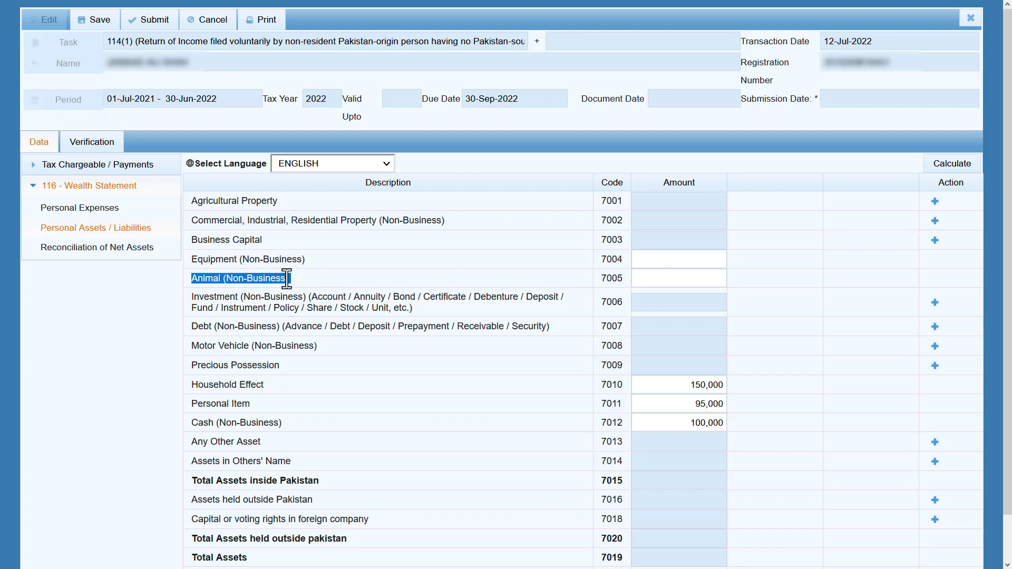
{"action": "left_click", "coordinate": [302, 276]}
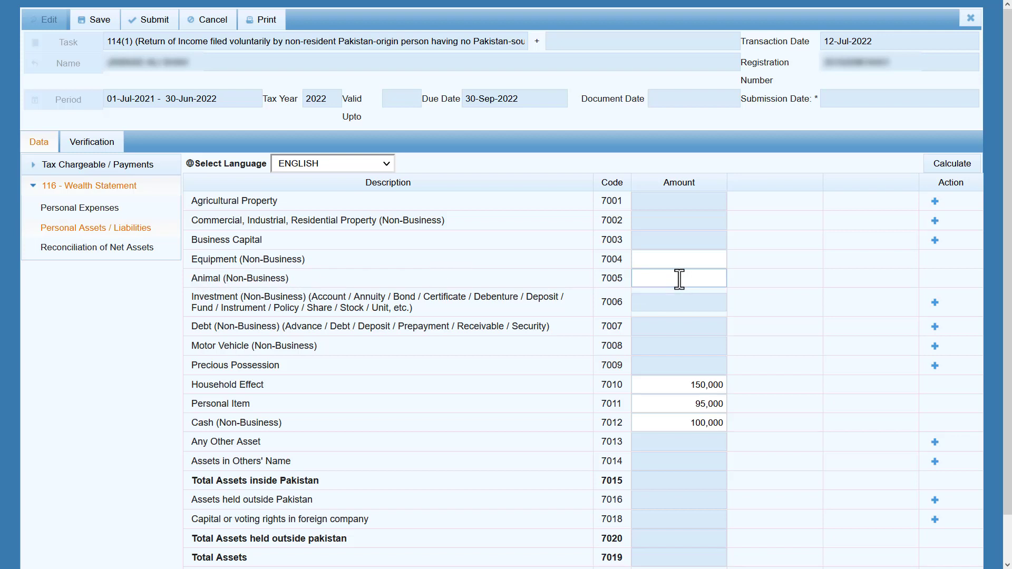
{"action": "left_click_drag", "start_coordinate": [416, 309], "coordinate": [193, 296]}
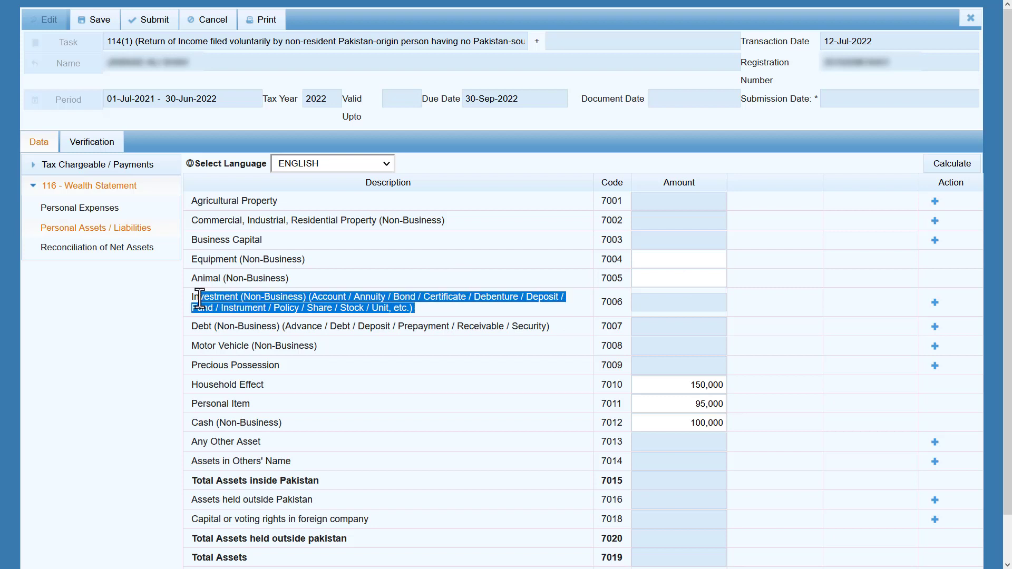
{"action": "left_click", "coordinate": [417, 301]}
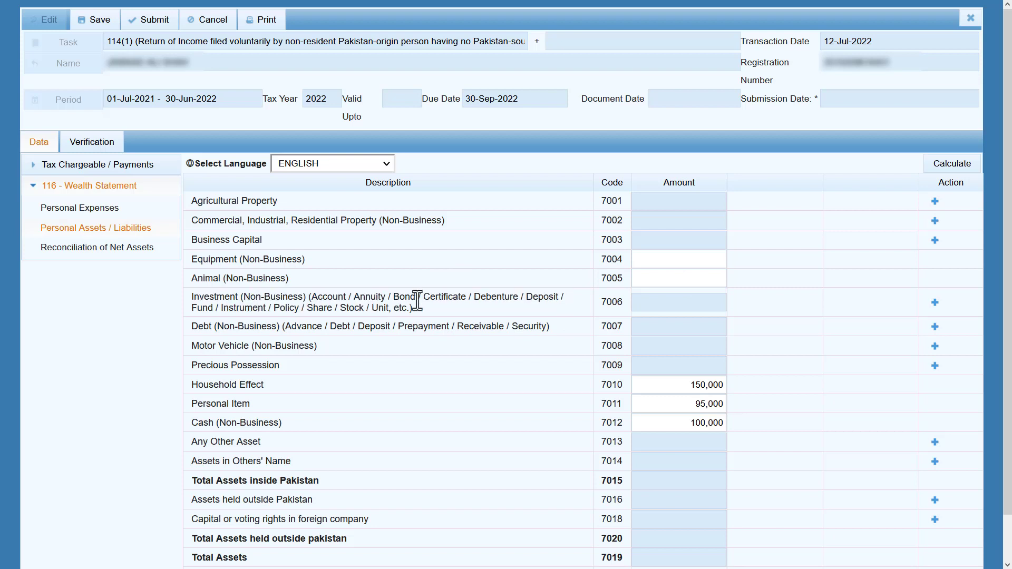
{"action": "double_click", "coordinate": [332, 297]}
{"action": "left_click", "coordinate": [433, 310]}
{"action": "left_click", "coordinate": [935, 302]}
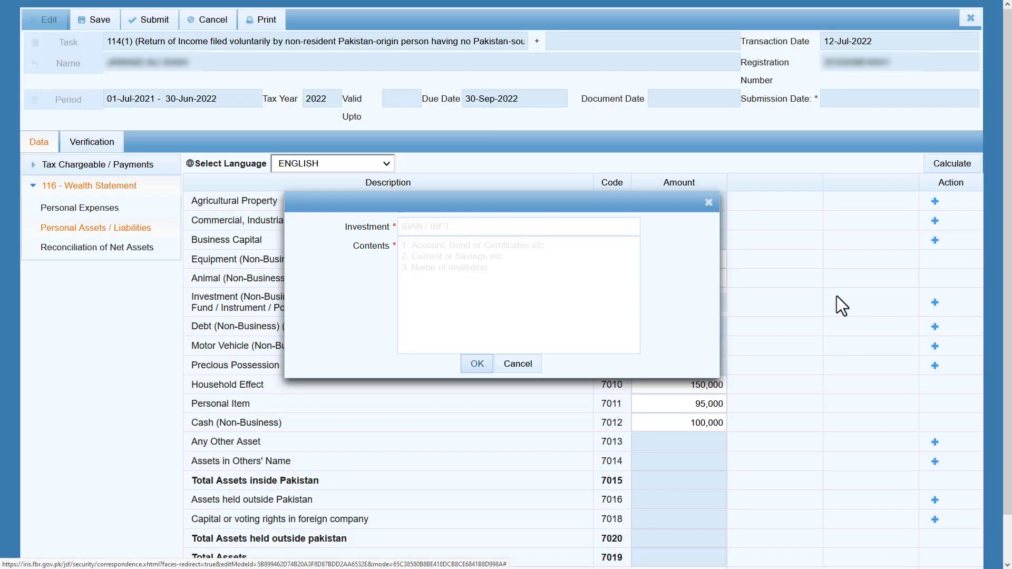
Add an investment line with identifier 111 and contents 'HBL'.
{"action": "left_click", "coordinate": [526, 226]}
{"action": "type", "text": "111"}
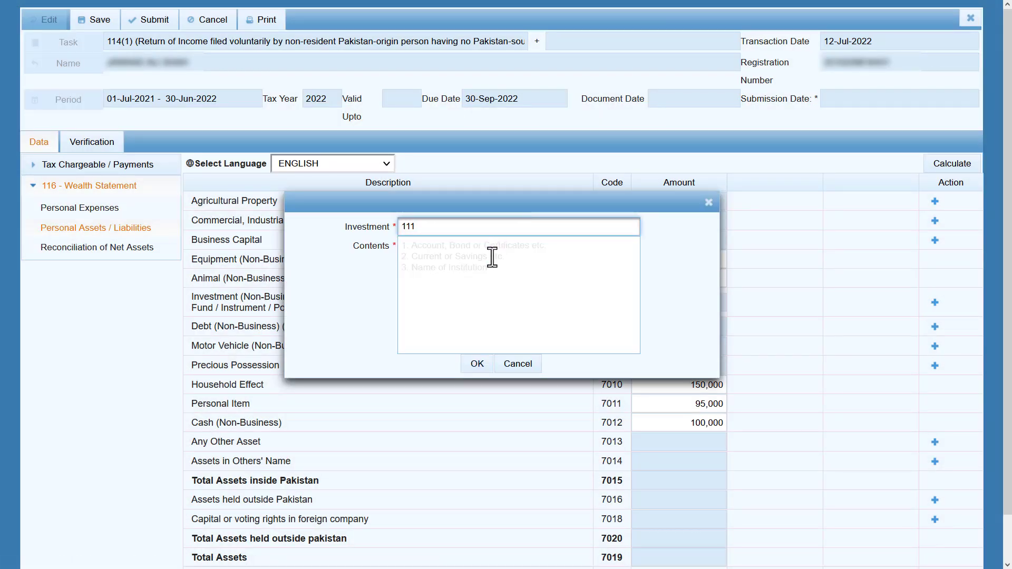
{"action": "left_click", "coordinate": [492, 258]}
{"action": "type", "text": "M"}
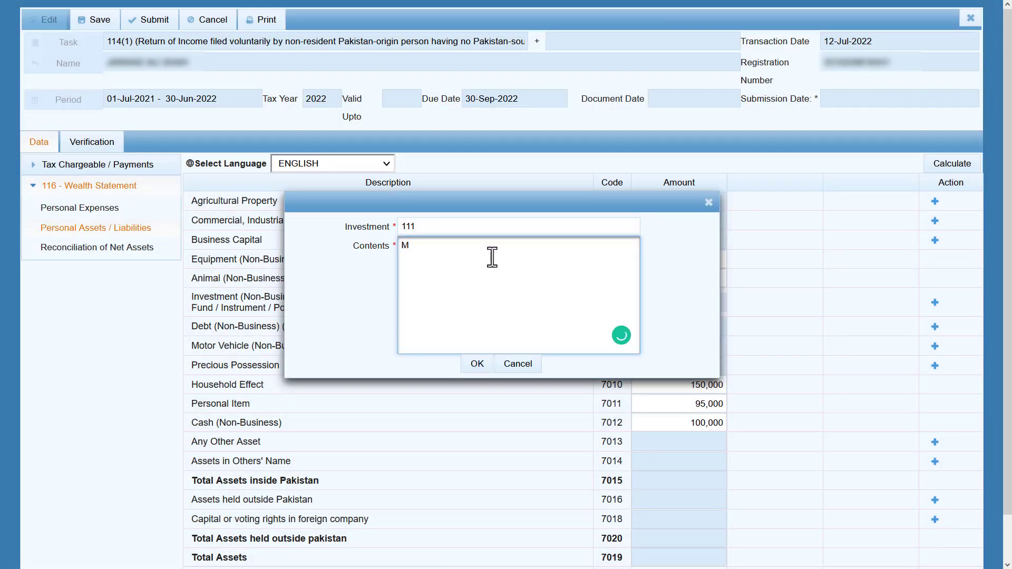
{"action": "key", "text": "BackSpace"}
{"action": "type", "text": "HBL"}
{"action": "left_click", "coordinate": [478, 370]}
Enter 350,000 as the amount for the new 111 - HBL investment row.
{"action": "left_click", "coordinate": [655, 332]}
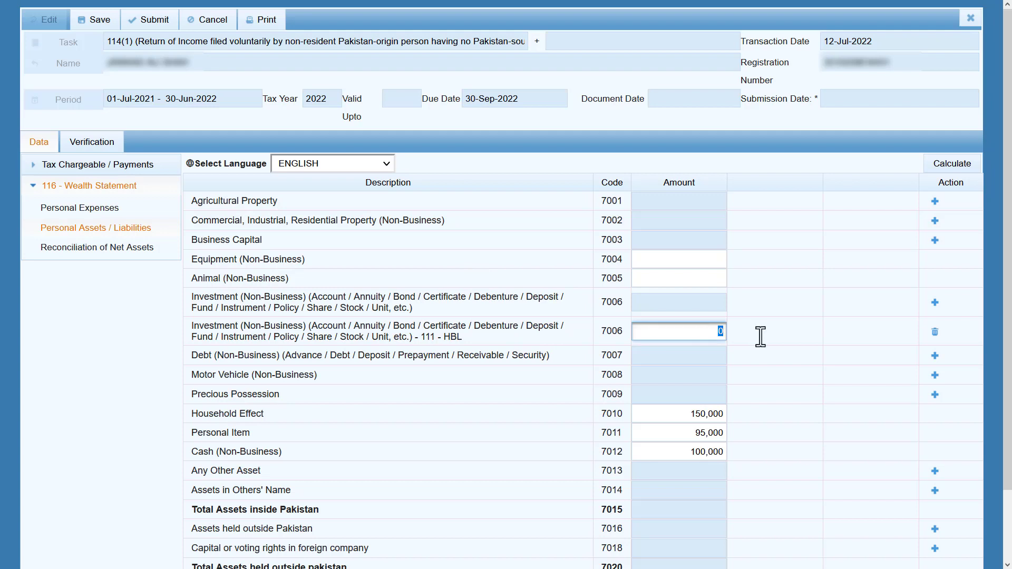
{"action": "type", "text": "350000"}
{"action": "key", "text": "Tab"}
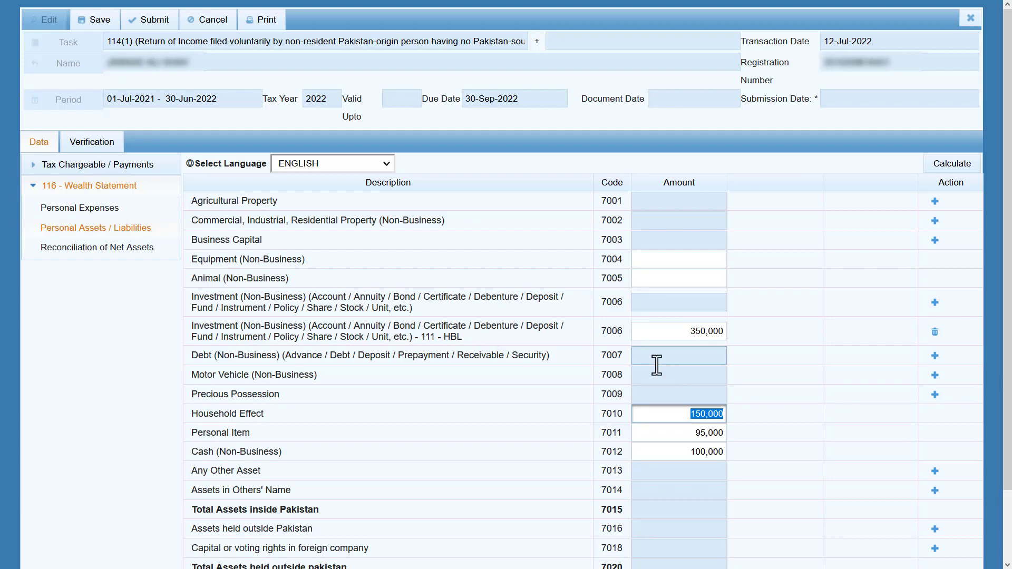
Review the Assets in Others' Name row, opening and cancelling its entry form.
{"action": "scroll", "coordinate": [511, 342], "scroll_direction": "down", "scroll_amount": 2}
{"action": "left_click_drag", "start_coordinate": [263, 396], "coordinate": [202, 399]}
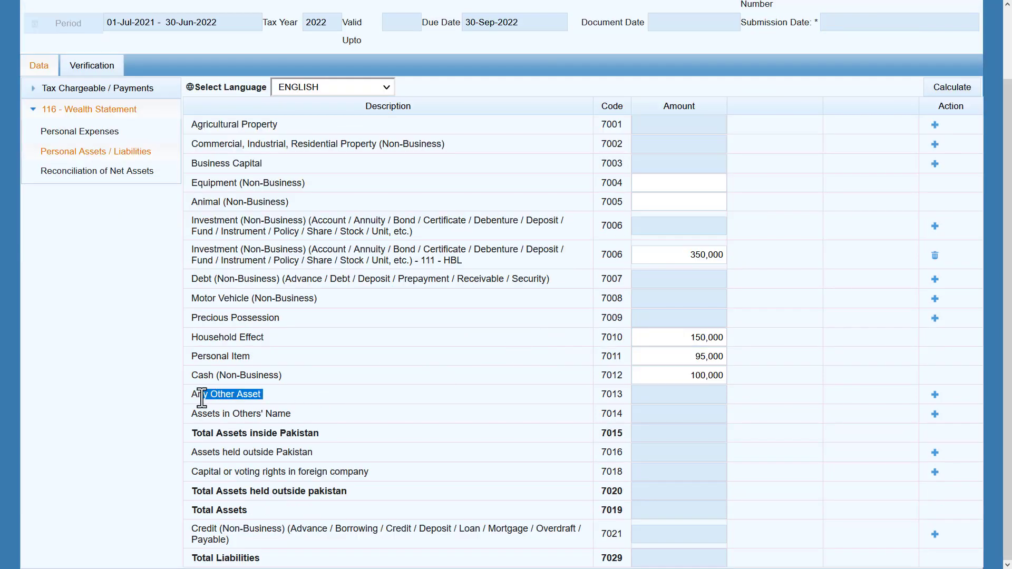
{"action": "left_click", "coordinate": [270, 391]}
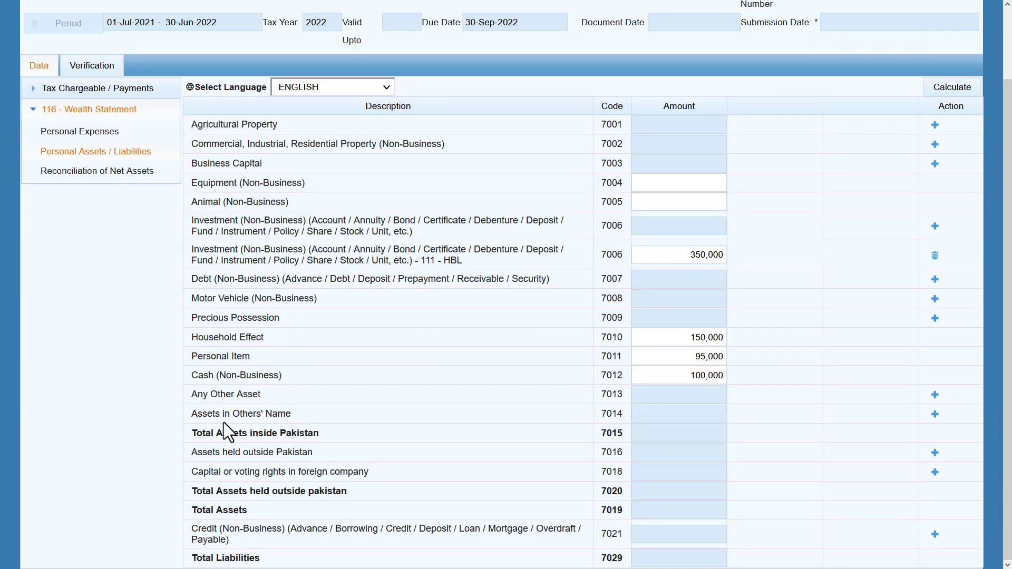
{"action": "left_click_drag", "start_coordinate": [294, 414], "coordinate": [198, 418]}
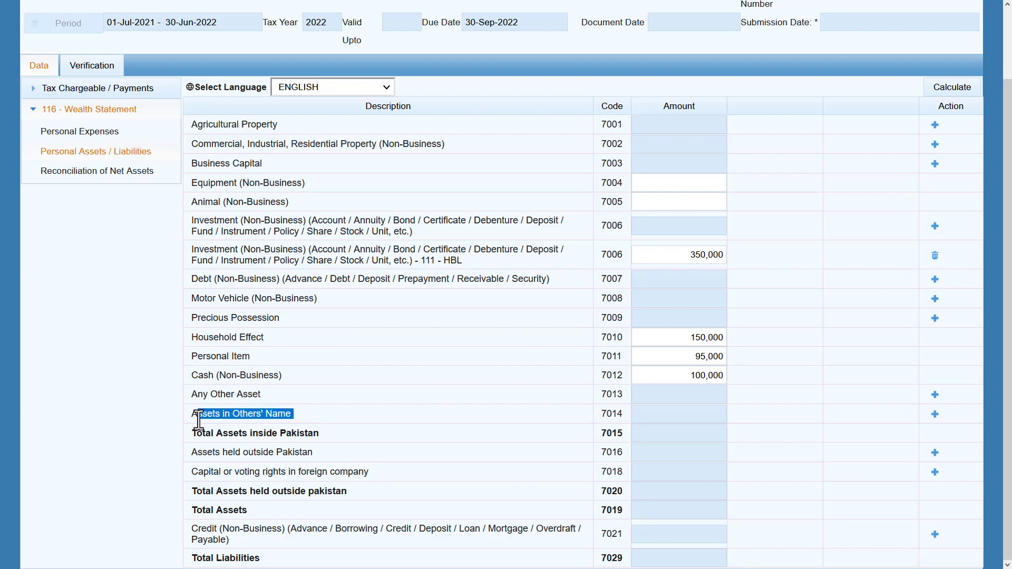
{"action": "left_click", "coordinate": [307, 414]}
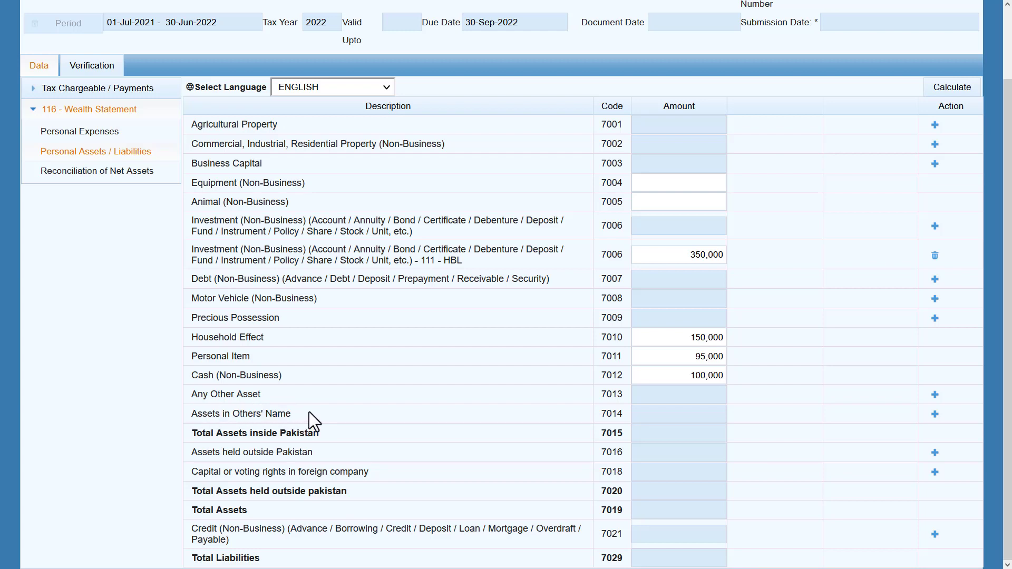
{"action": "left_click", "coordinate": [935, 414]}
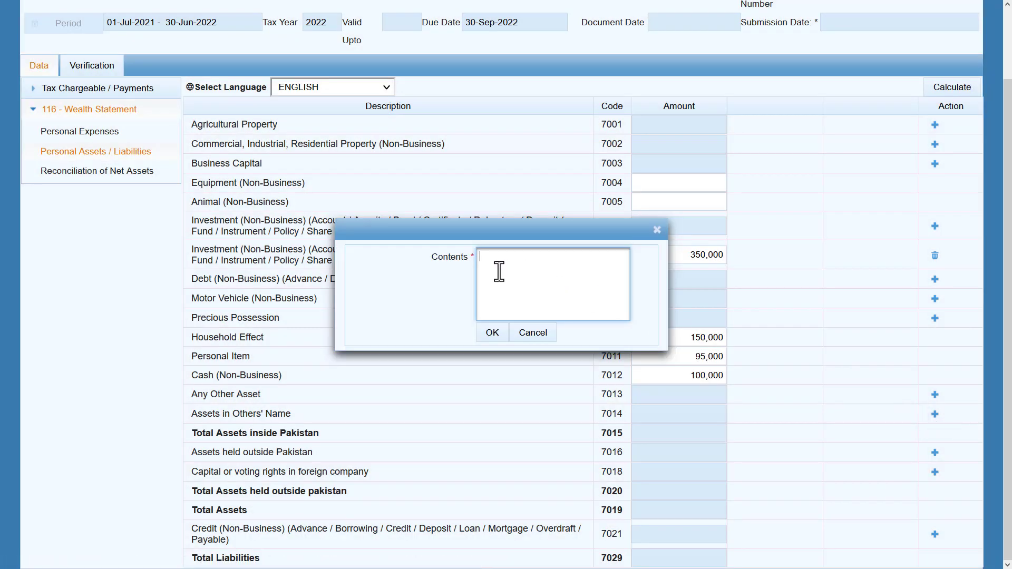
{"action": "left_click", "coordinate": [533, 335]}
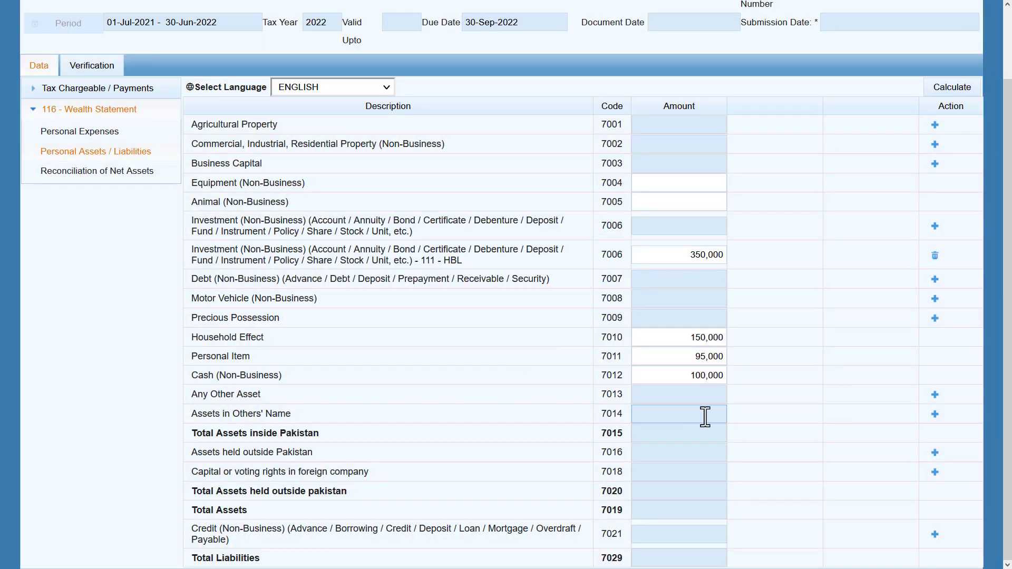
Recalculate so total assets show 695,000, then review the outside-Pakistan and Credit (Non-Business) descriptions.
{"action": "left_click", "coordinate": [940, 100]}
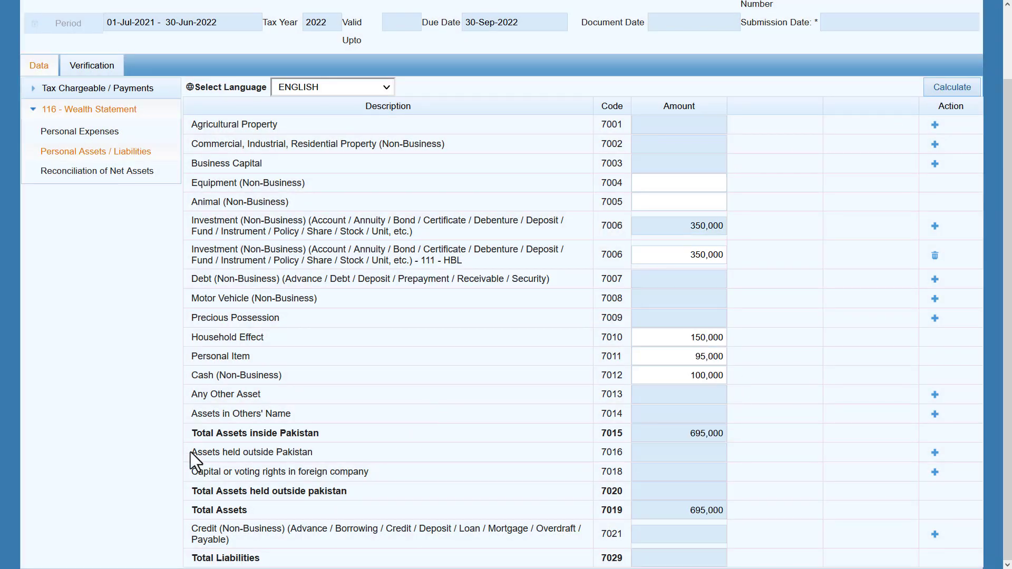
{"action": "left_click_drag", "start_coordinate": [192, 452], "coordinate": [314, 452]}
{"action": "left_click", "coordinate": [204, 472]}
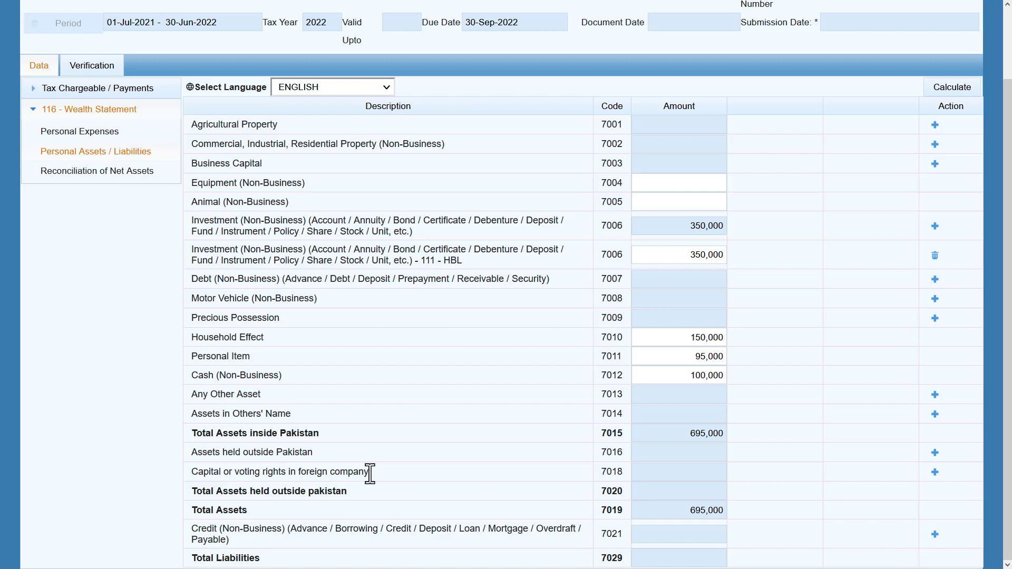
{"action": "triple_click", "coordinate": [233, 542]}
{"action": "left_click", "coordinate": [237, 536]}
{"action": "double_click", "coordinate": [310, 529]}
{"action": "left_click", "coordinate": [349, 531]}
{"action": "double_click", "coordinate": [350, 529]}
{"action": "left_click", "coordinate": [390, 533]}
{"action": "double_click", "coordinate": [209, 540]}
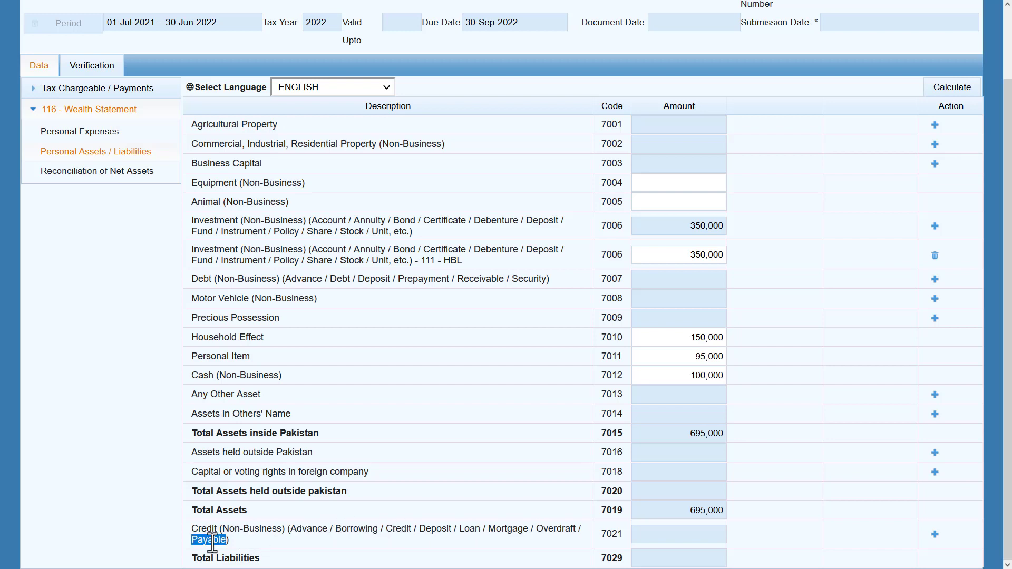
{"action": "left_click", "coordinate": [243, 538]}
Add a non-business credit line with the creditor's name and contents '10 lac'.
{"action": "left_click", "coordinate": [934, 533]}
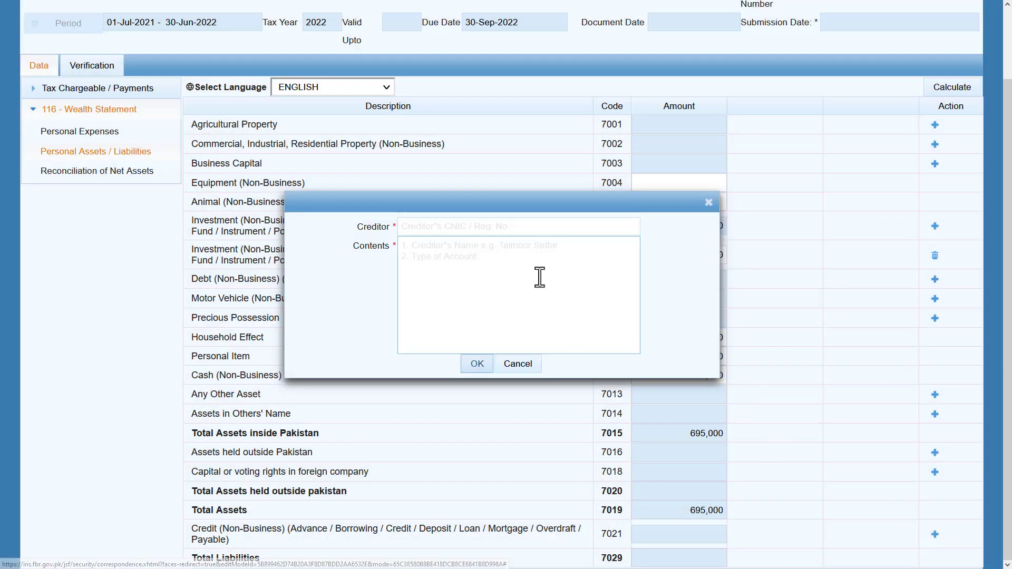
{"action": "left_click", "coordinate": [500, 227]}
{"action": "type", "text": "Murtaza"}
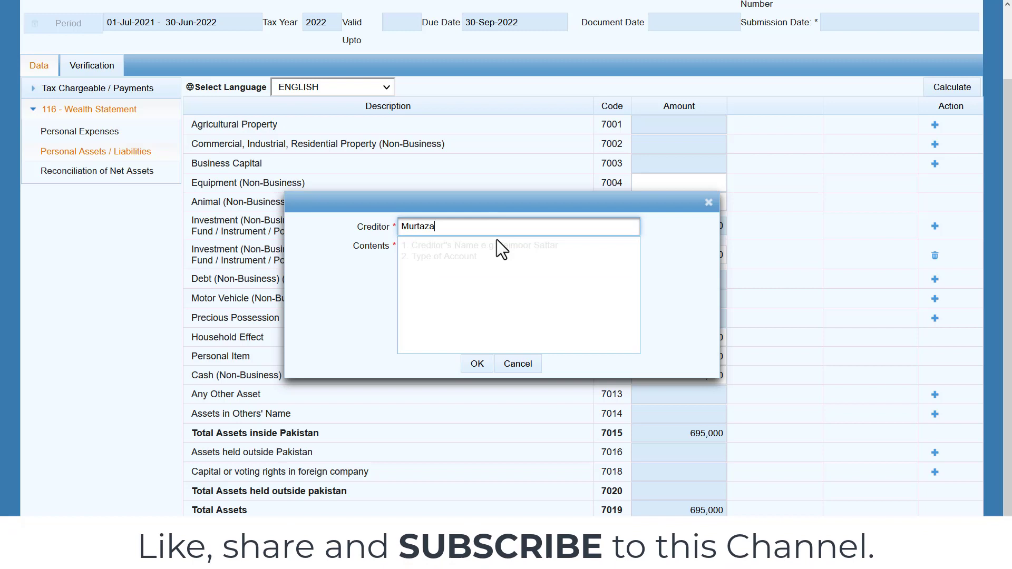
{"action": "left_click", "coordinate": [491, 268]}
{"action": "type", "text": "10 lac"}
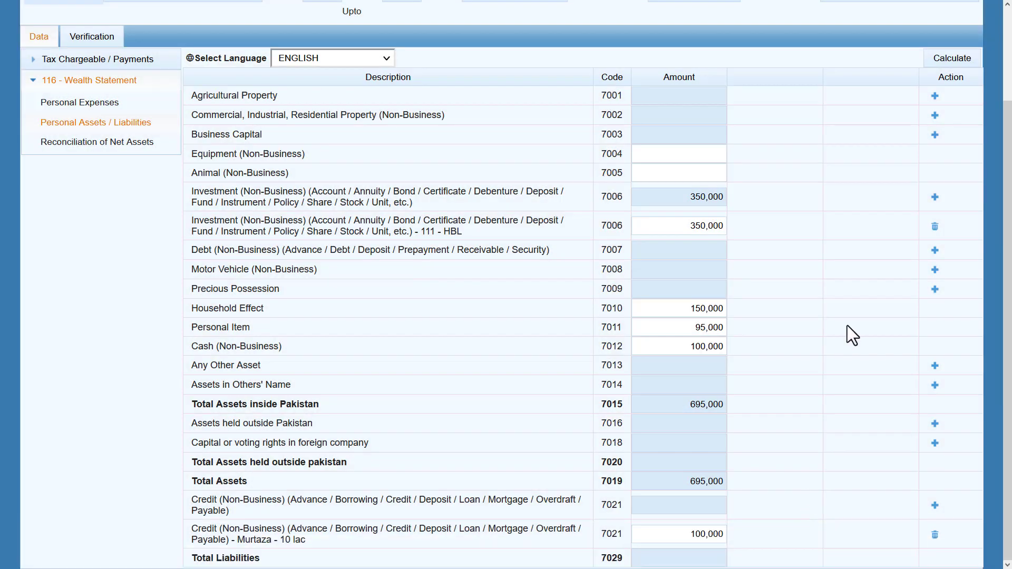
{"action": "left_click", "coordinate": [953, 63]}
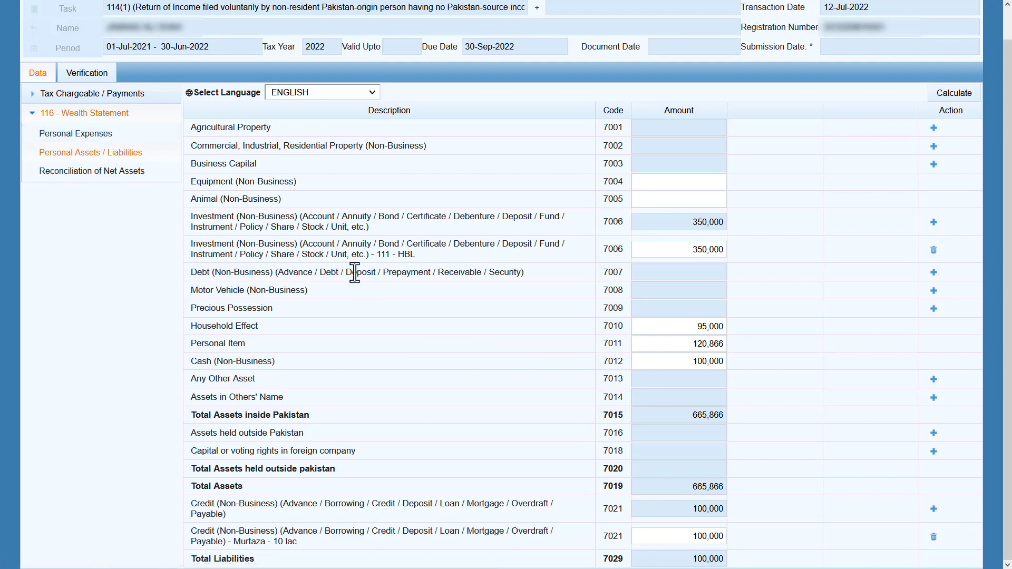
Enter 1,500,000 as foreign remittance in the net assets reconciliation.
{"action": "left_click", "coordinate": [85, 173]}
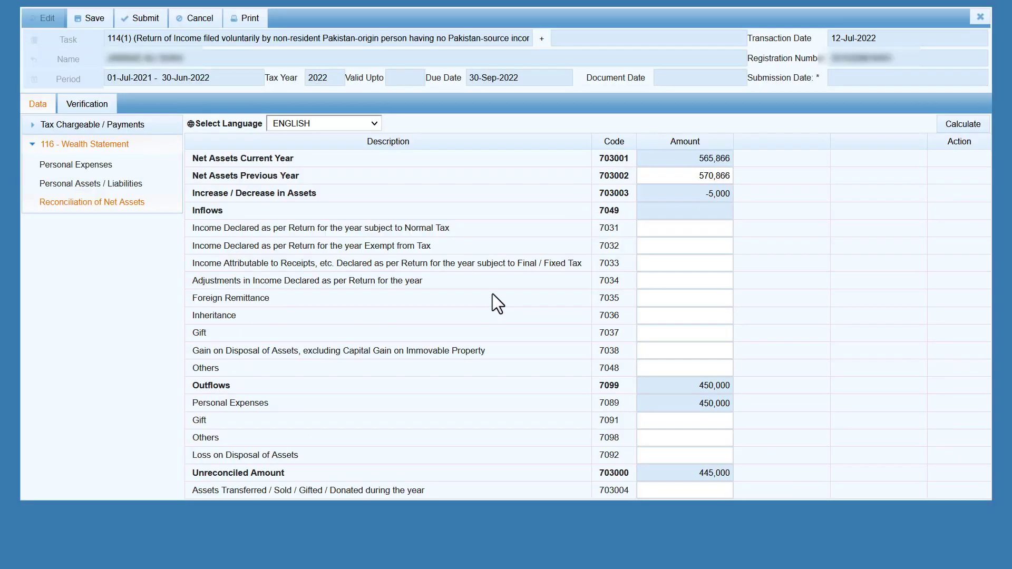
{"action": "left_click_drag", "start_coordinate": [275, 299], "coordinate": [170, 296]}
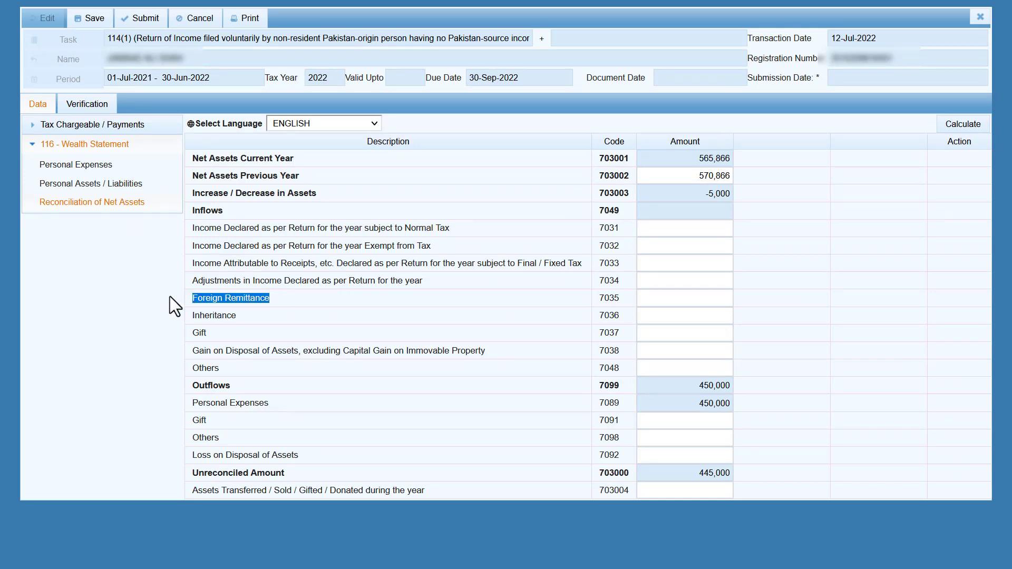
{"action": "left_click", "coordinate": [132, 298]}
{"action": "left_click", "coordinate": [680, 299]}
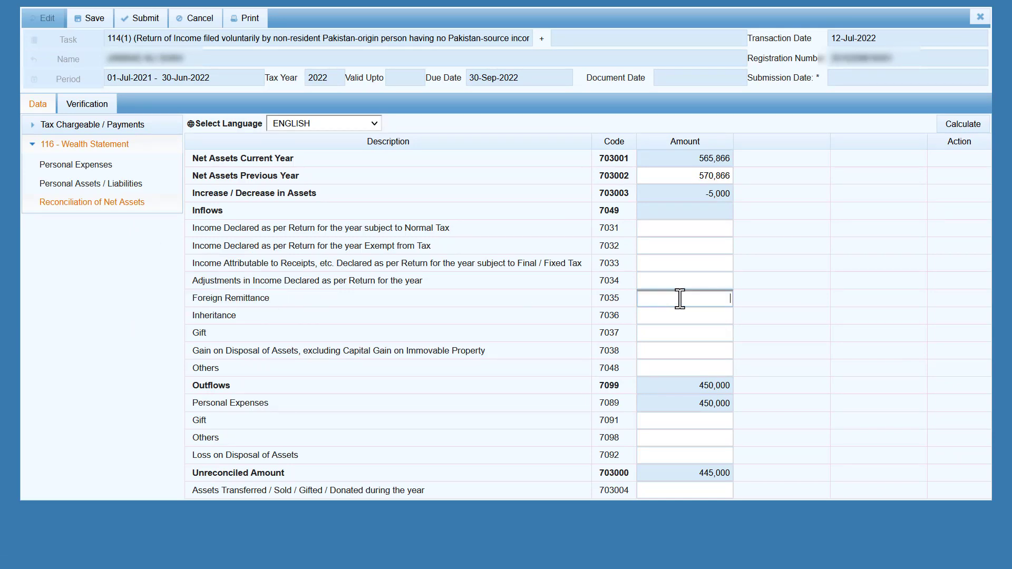
{"action": "type", "text": "1500000"}
{"action": "key", "text": "Return"}
Record zero inheritance and a 45,000 gift, then recalculate the unreconciled amount.
{"action": "left_click_drag", "start_coordinate": [238, 319], "coordinate": [179, 314]}
{"action": "left_click", "coordinate": [160, 303]}
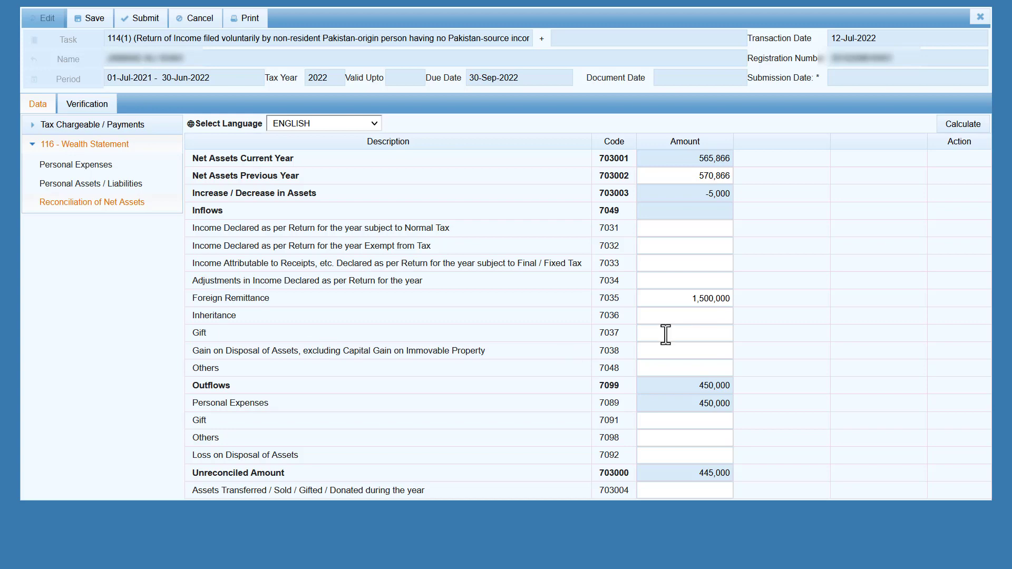
{"action": "left_click", "coordinate": [667, 317]}
{"action": "type", "text": "0"}
{"action": "key", "text": "Tab"}
{"action": "type", "text": "45000"}
{"action": "key", "text": "Tab"}
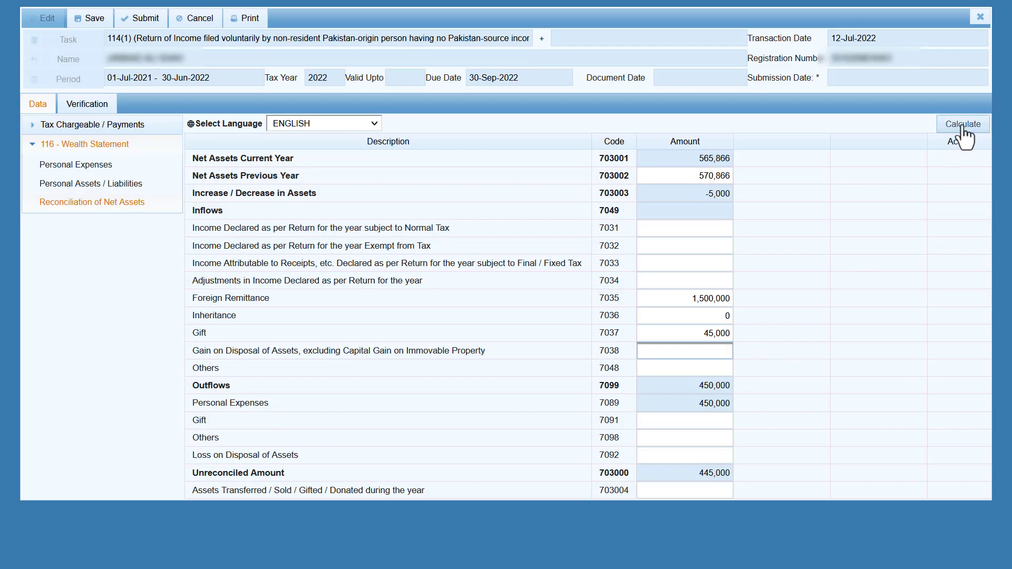
{"action": "left_click", "coordinate": [962, 127]}
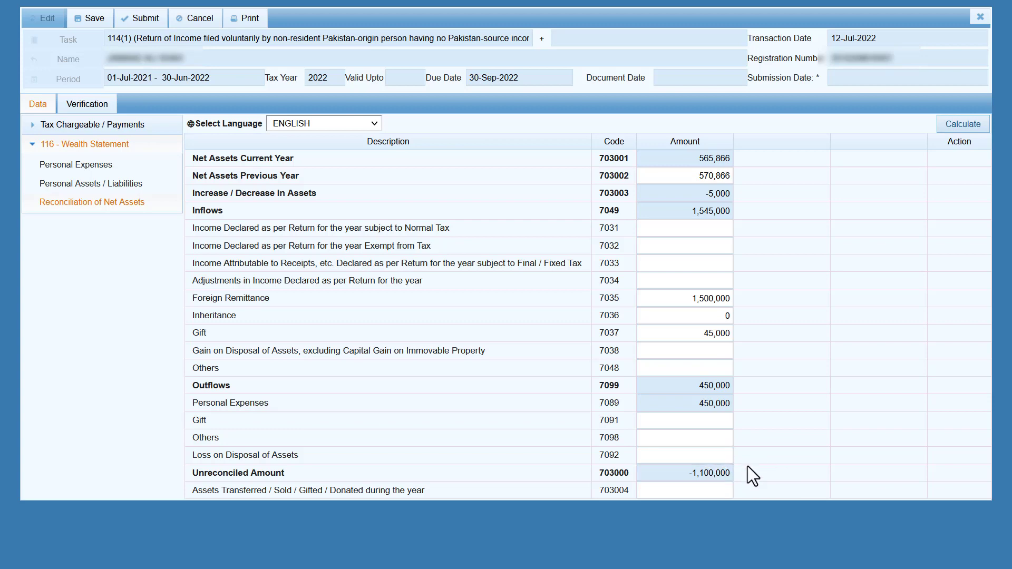
{"action": "left_click", "coordinate": [108, 185]}
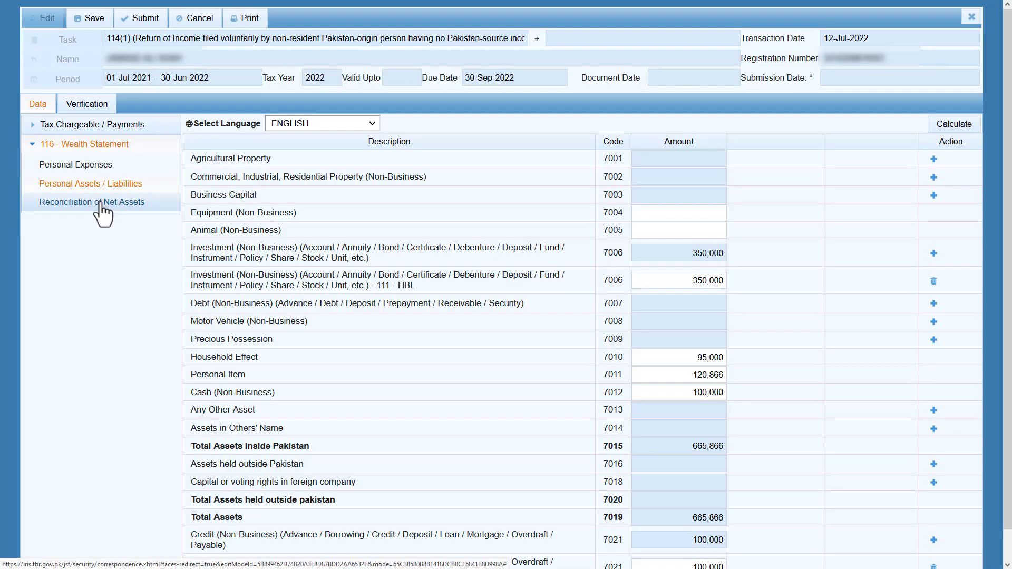
Change the 7012 cash amount to 1,200,000, recalculate, and recheck the net assets reconciliation.
{"action": "left_click", "coordinate": [685, 393]}
{"action": "left_click", "coordinate": [684, 393]}
{"action": "key", "text": "Delete"}
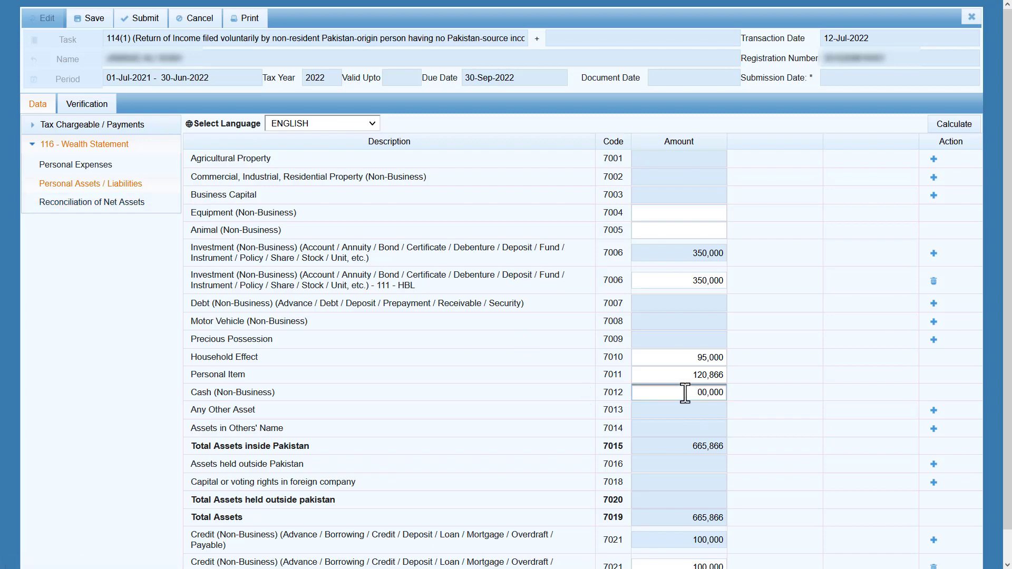
{"action": "type", "text": "12"}
{"action": "left_click", "coordinate": [963, 125]}
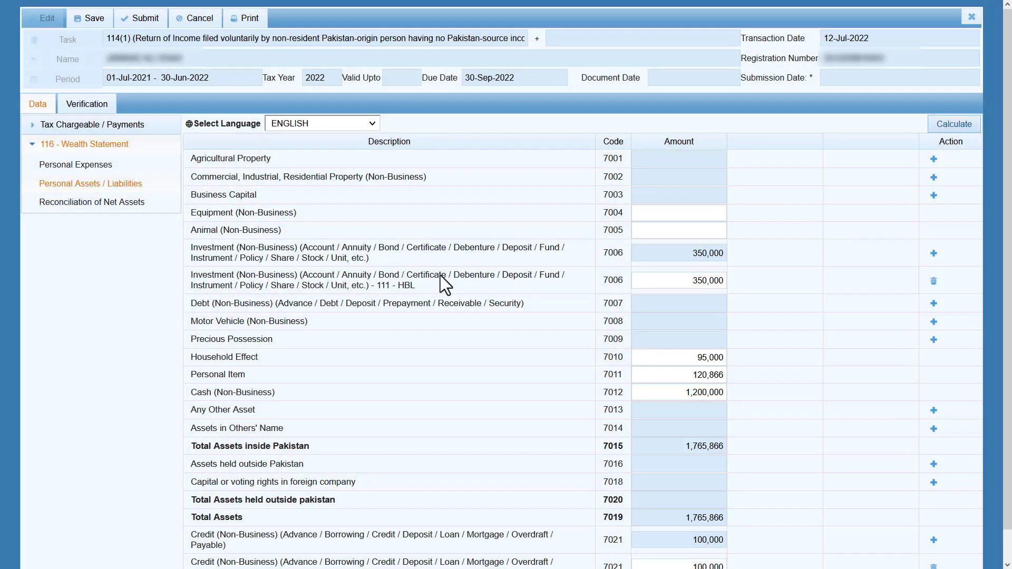
{"action": "left_click", "coordinate": [95, 204]}
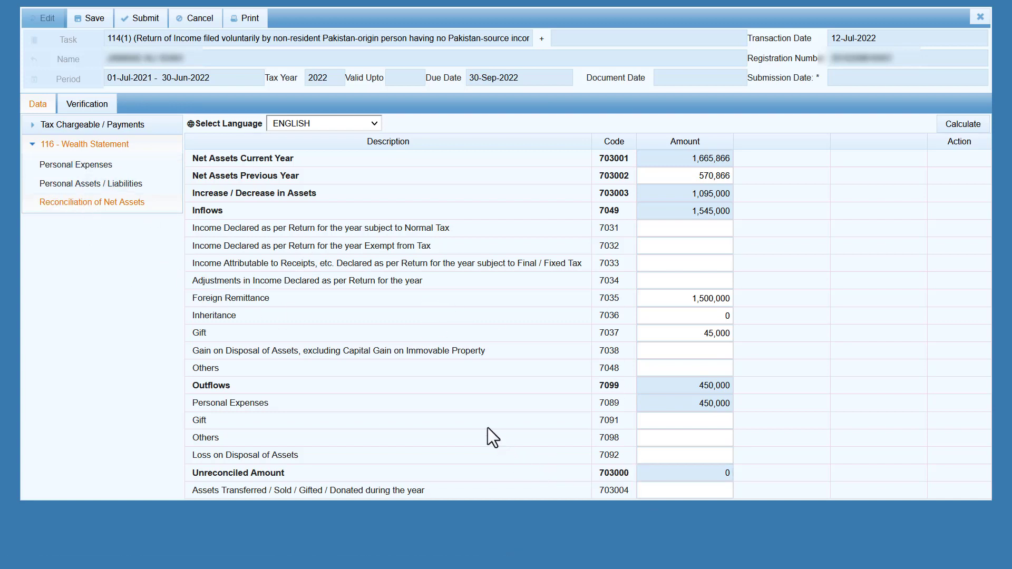
Enter and verify the PIN in the verification section, then save the return as a draft.
{"action": "left_click", "coordinate": [89, 108]}
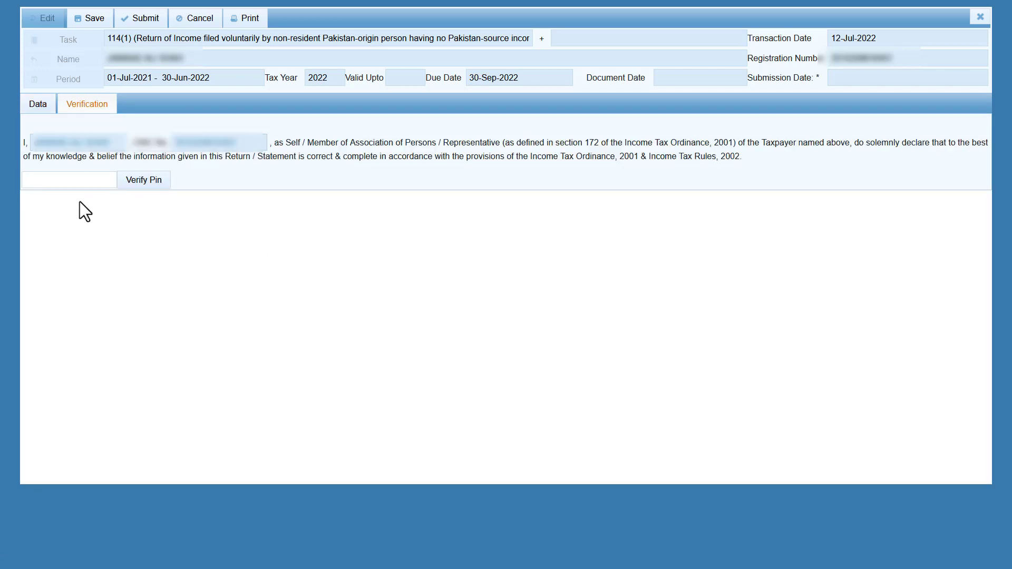
{"action": "type", "text": "****"}
{"action": "left_click", "coordinate": [141, 182]}
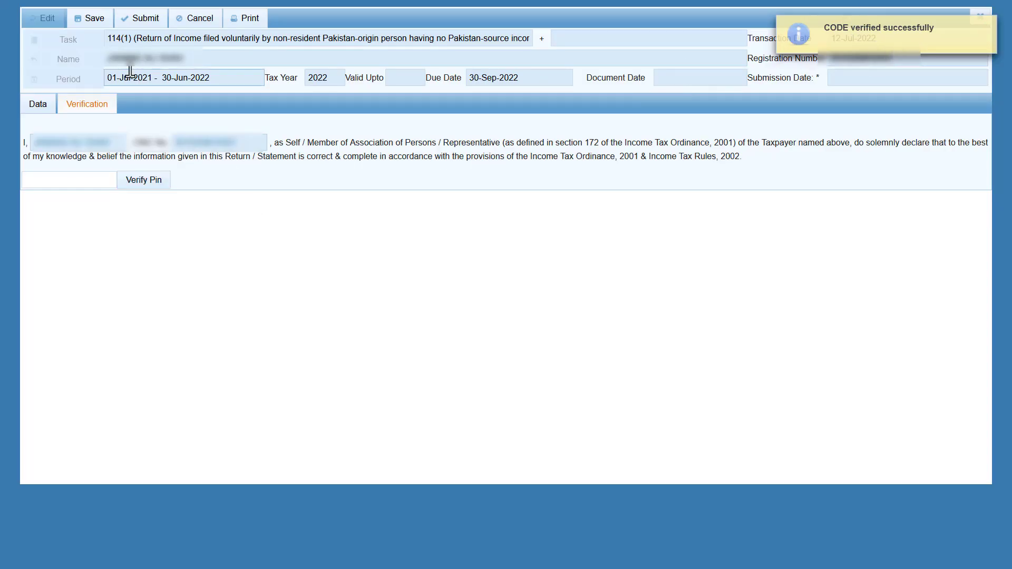
{"action": "left_click", "coordinate": [90, 28]}
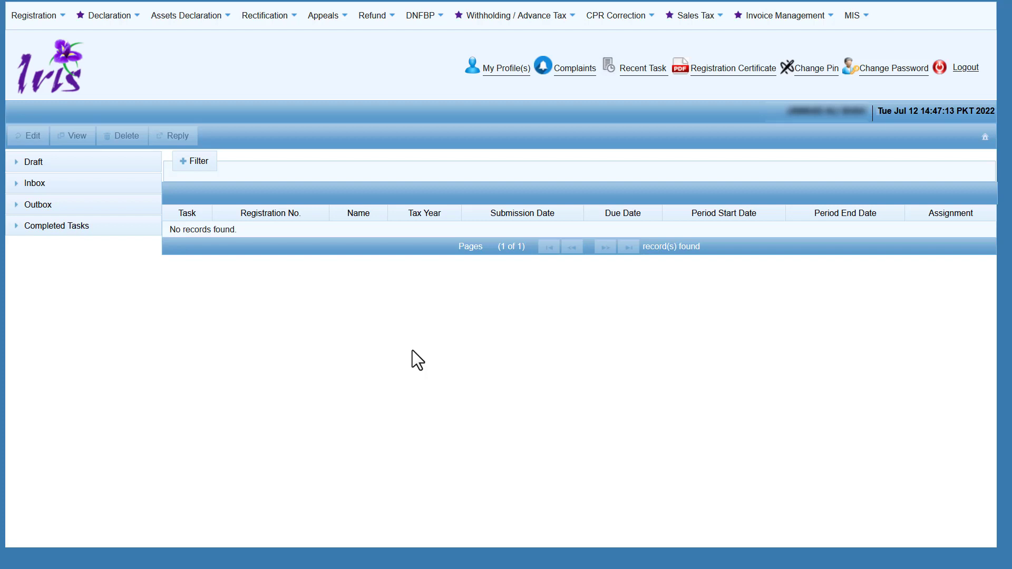
Delete the non-resident 114(1) draft from Draft > Declaration and confirm the deletion.
{"action": "left_click", "coordinate": [60, 163]}
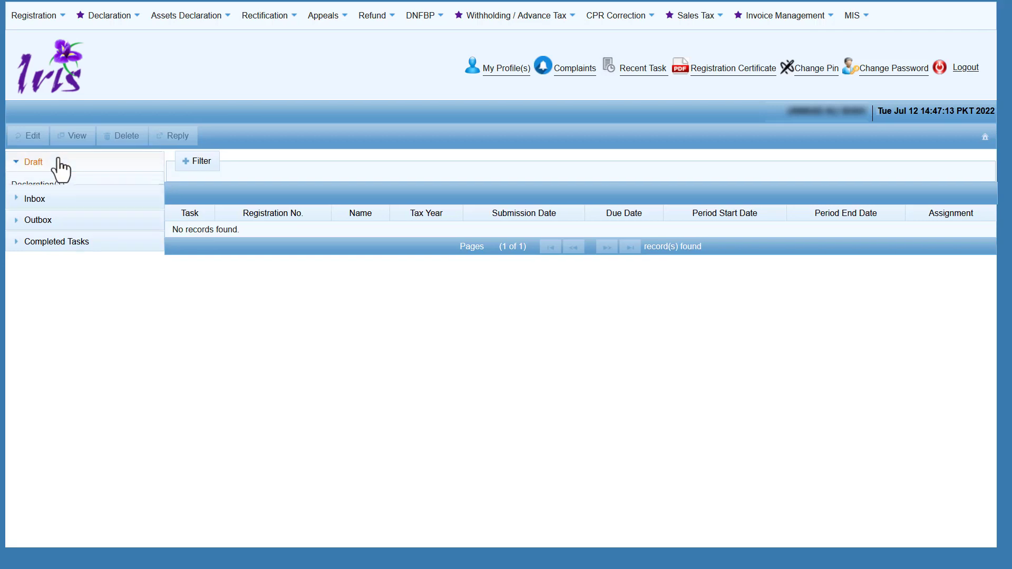
{"action": "left_click", "coordinate": [60, 183]}
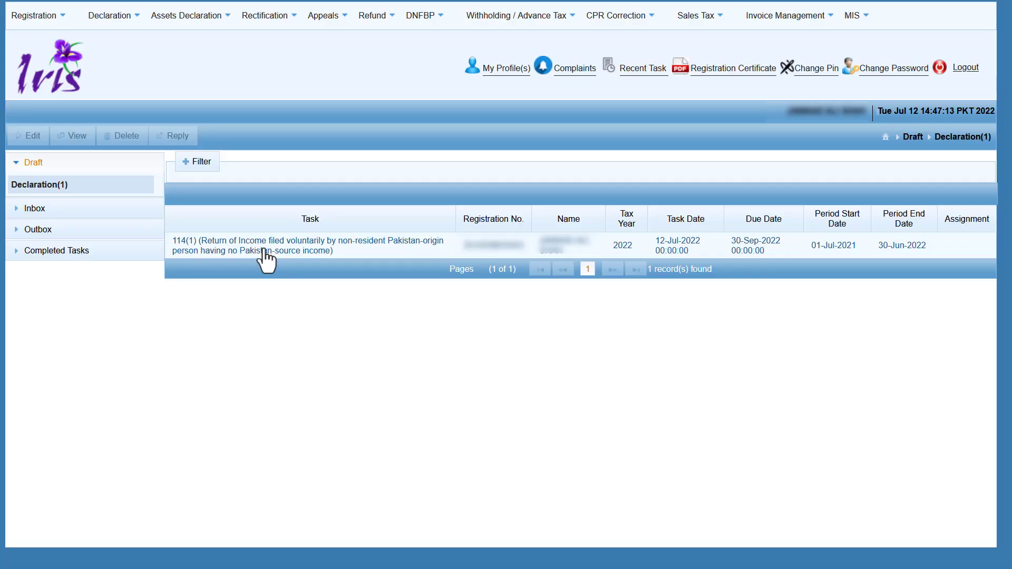
{"action": "left_click", "coordinate": [262, 245]}
{"action": "left_click", "coordinate": [123, 141]}
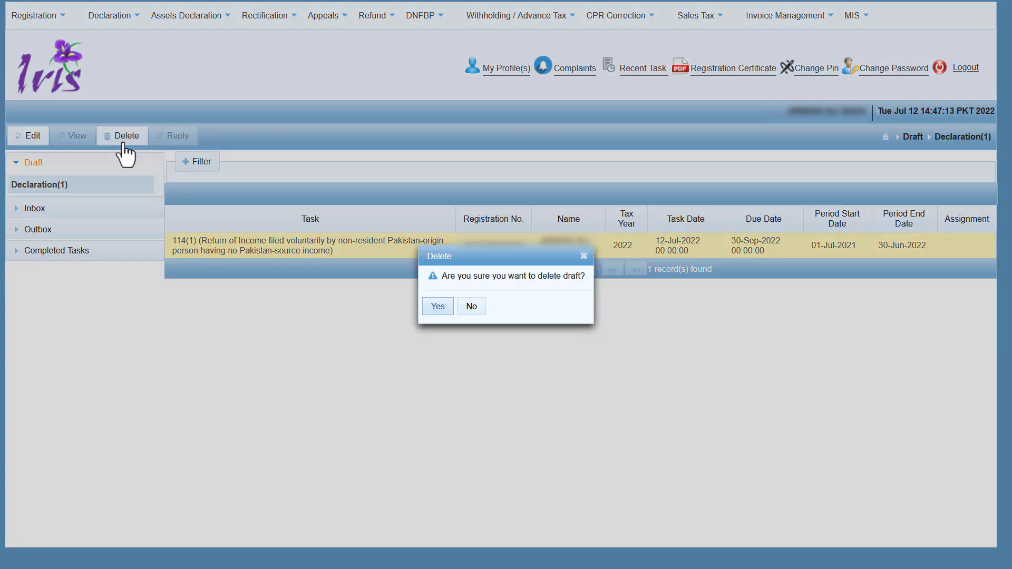
{"action": "left_click", "coordinate": [439, 308]}
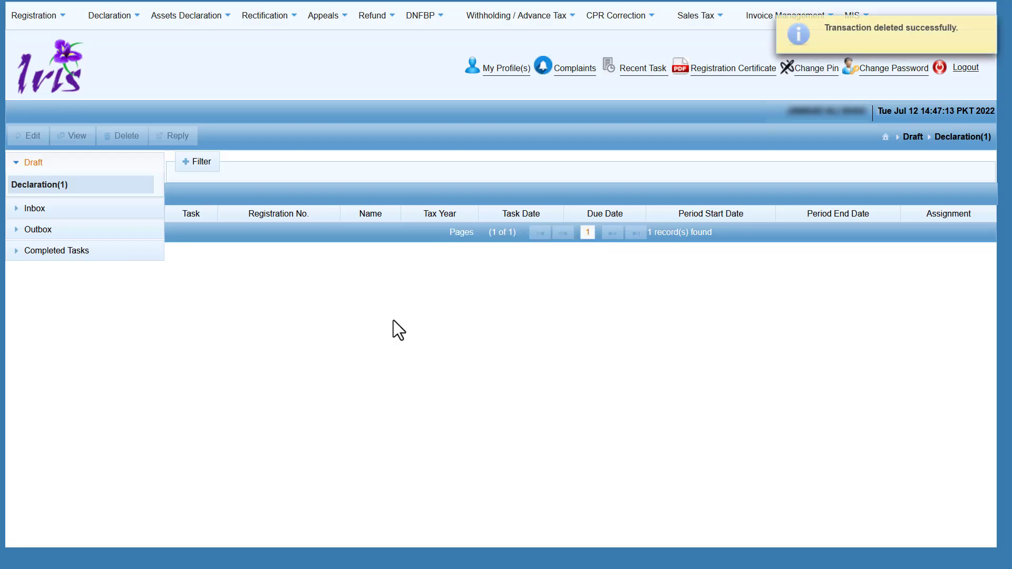
{"action": "left_click", "coordinate": [119, 18]}
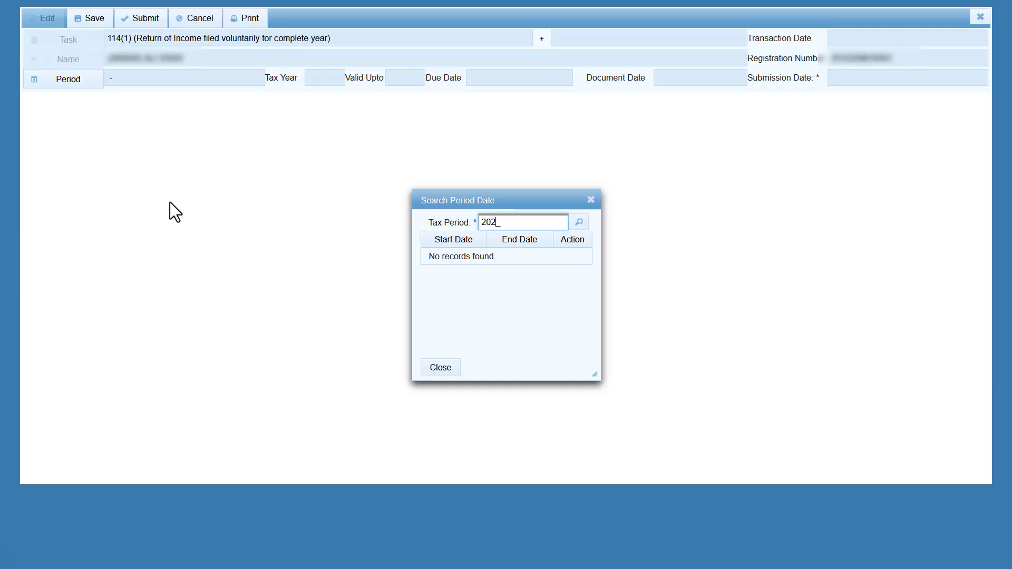
Start a return for the 01-Jul-2021 to 30-Jun-2022 period and open Other Sources receipts/deductions.
{"action": "type", "text": "2022"}
{"action": "left_click", "coordinate": [579, 222]}
{"action": "left_click", "coordinate": [573, 257]}
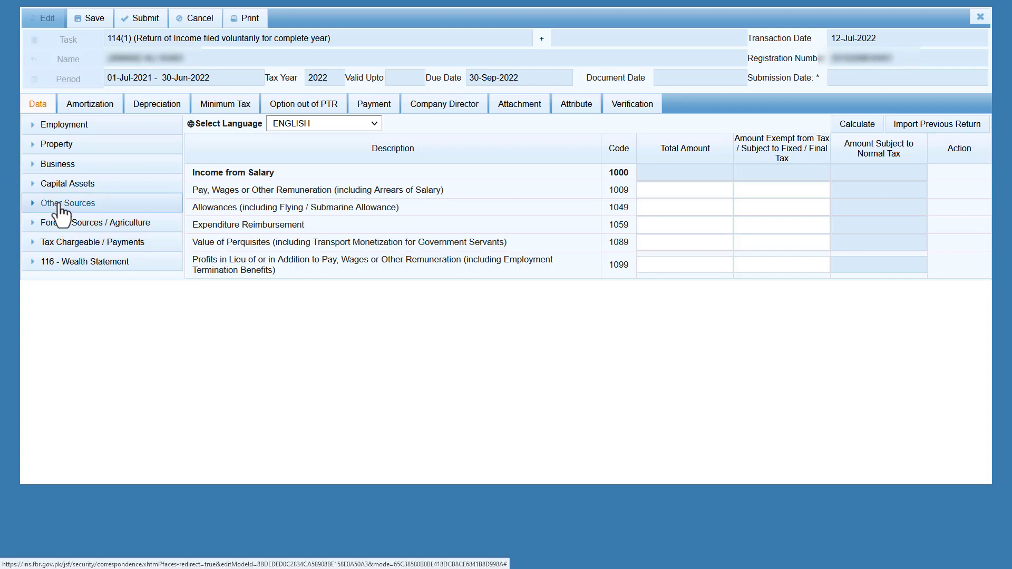
{"action": "left_click", "coordinate": [59, 205]}
{"action": "left_click", "coordinate": [74, 225]}
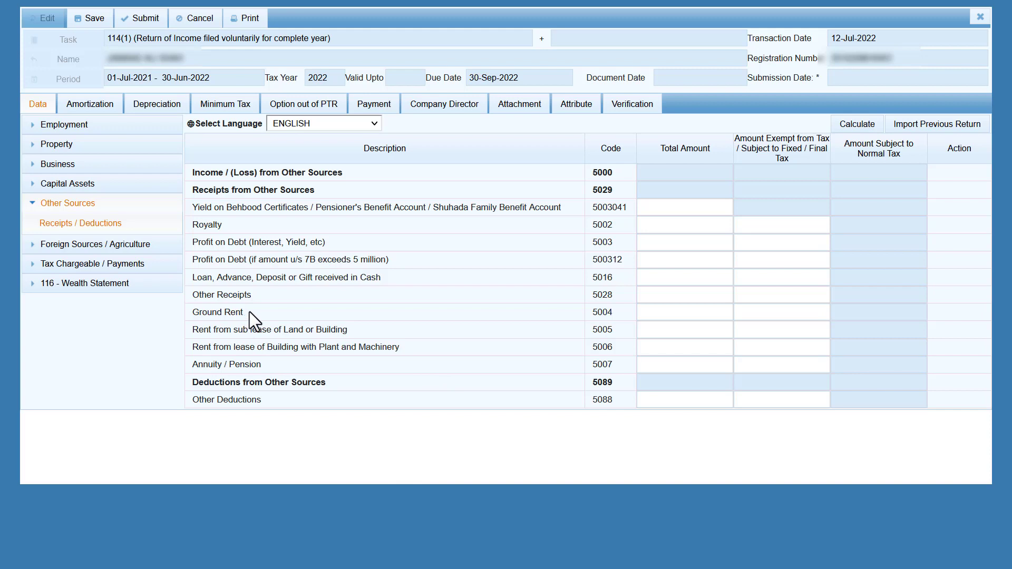
Enter 250,000 for Ground Rent (5004) and recalculate the Other Sources totals.
{"action": "left_click_drag", "start_coordinate": [249, 312], "coordinate": [191, 313]}
{"action": "left_click", "coordinate": [682, 313]}
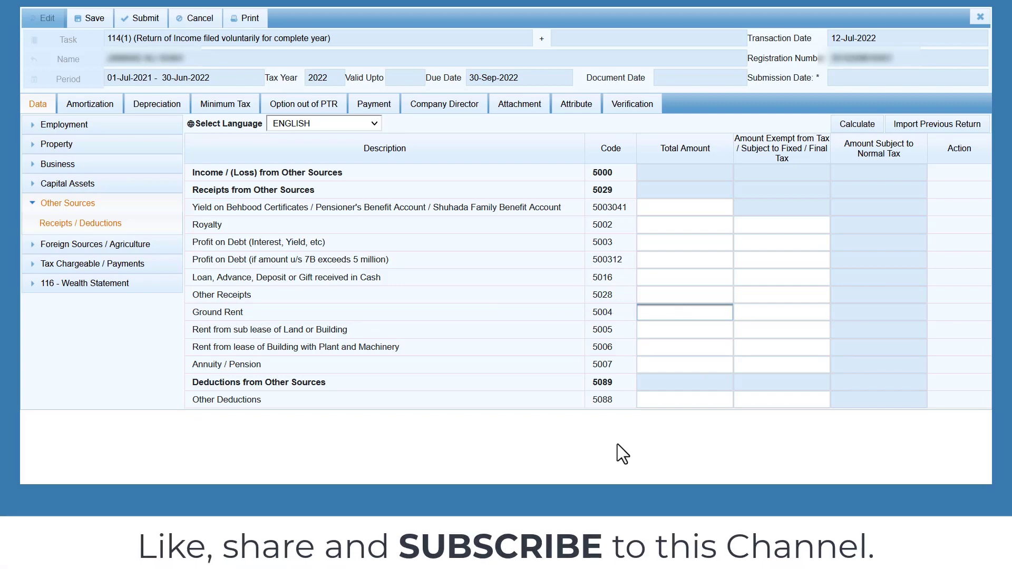
{"action": "type", "text": "250000"}
{"action": "key", "text": "Tab"}
{"action": "left_click", "coordinate": [675, 447]}
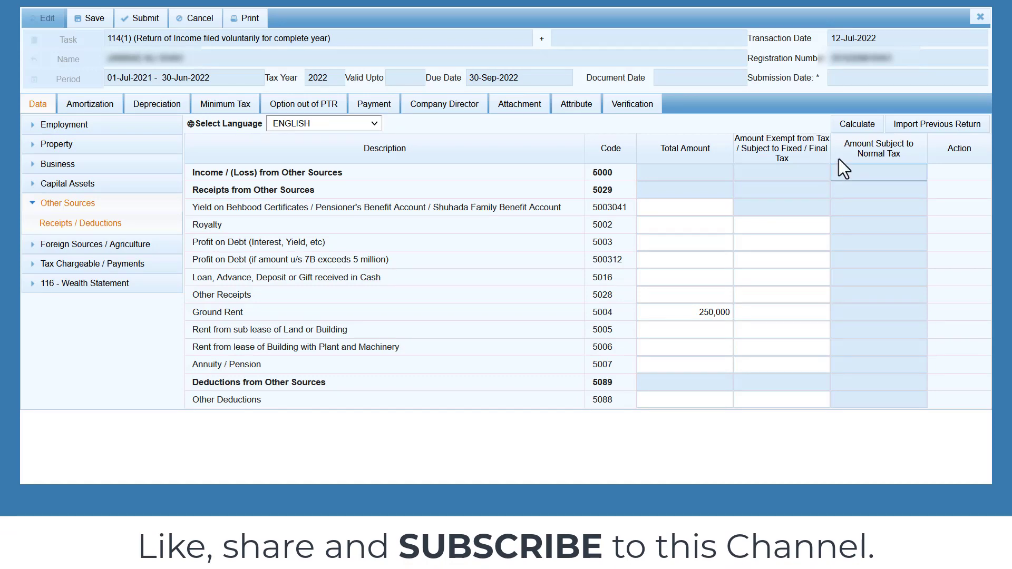
{"action": "left_click", "coordinate": [855, 127]}
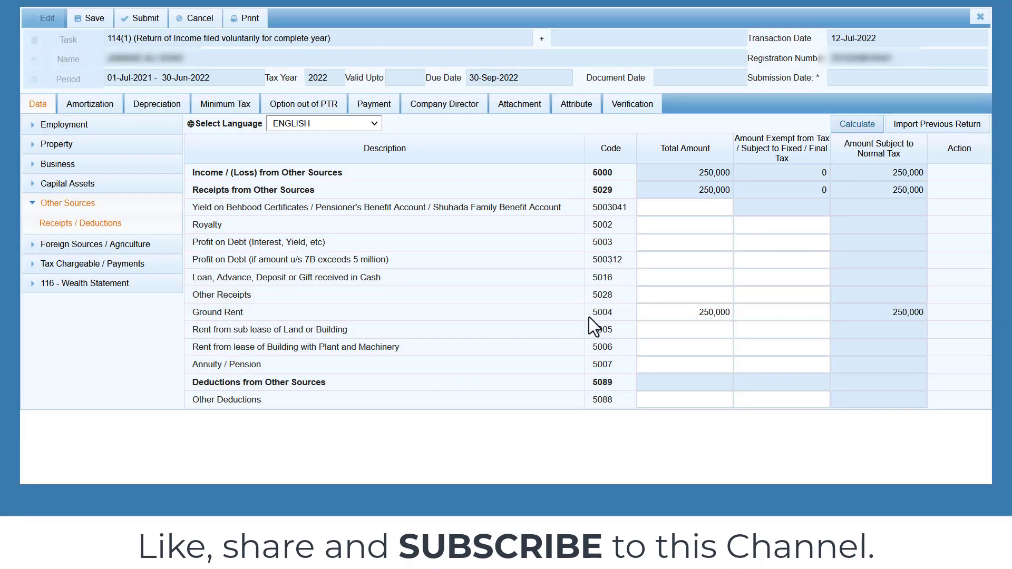
Enter 50,000 Other Receipts and 35,000 for cash loans/deposits.
{"action": "left_click_drag", "start_coordinate": [259, 295], "coordinate": [193, 295]}
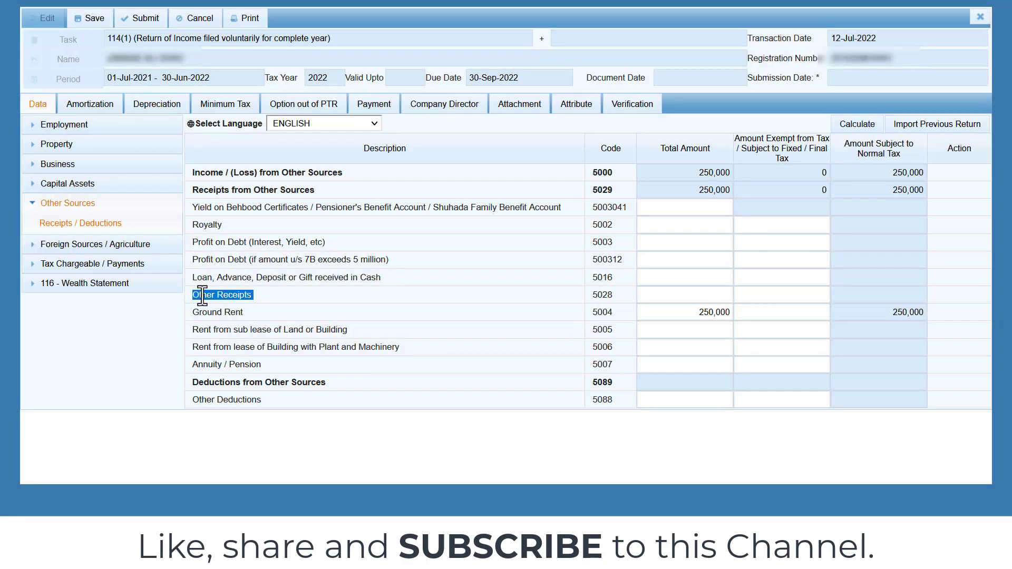
{"action": "left_click", "coordinate": [651, 293]}
{"action": "type", "text": "50"}
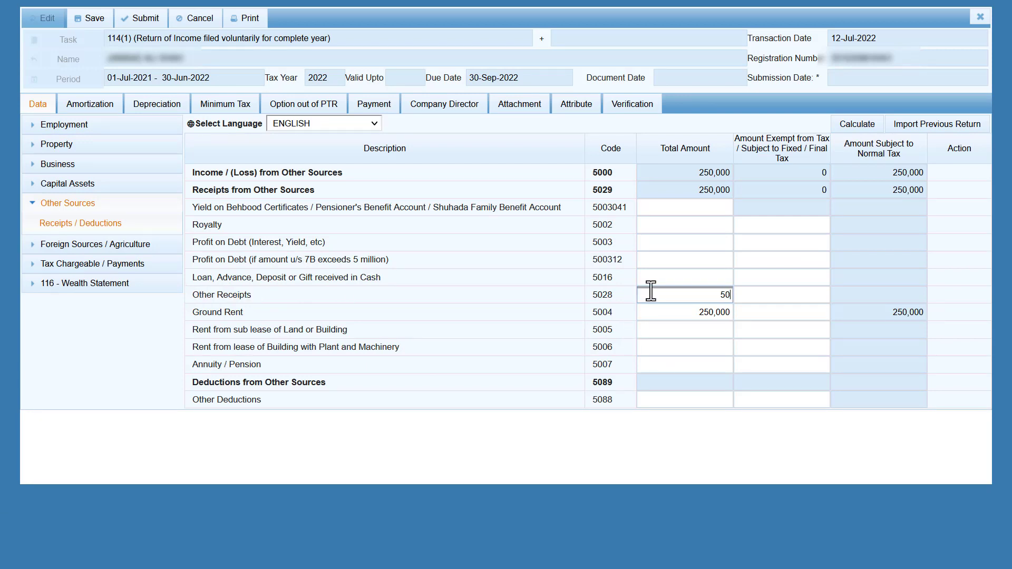
{"action": "type", "text": ",000"}
{"action": "left_click", "coordinate": [365, 451]}
{"action": "double_click", "coordinate": [234, 278]}
{"action": "double_click", "coordinate": [276, 278]}
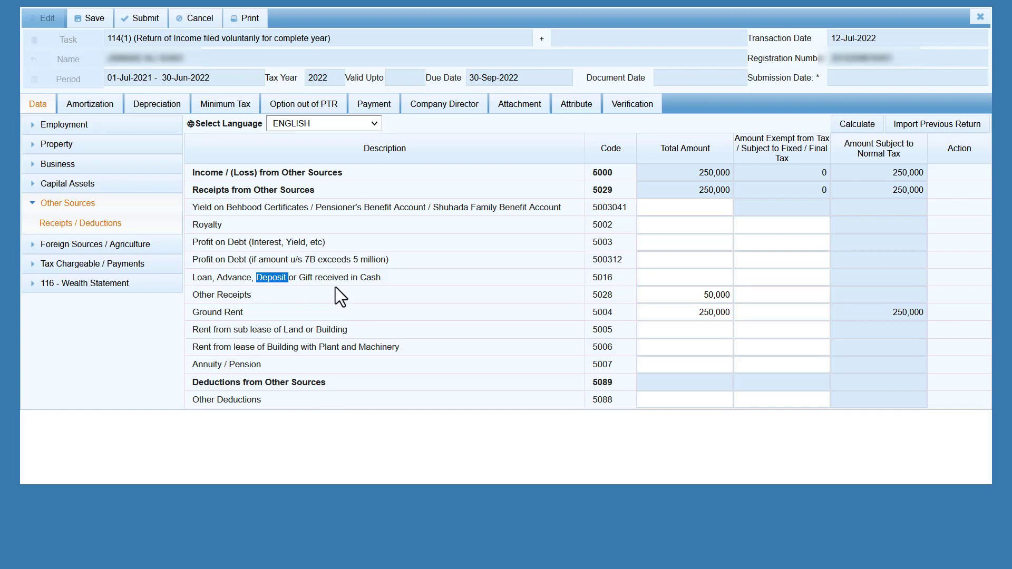
{"action": "left_click", "coordinate": [680, 275]}
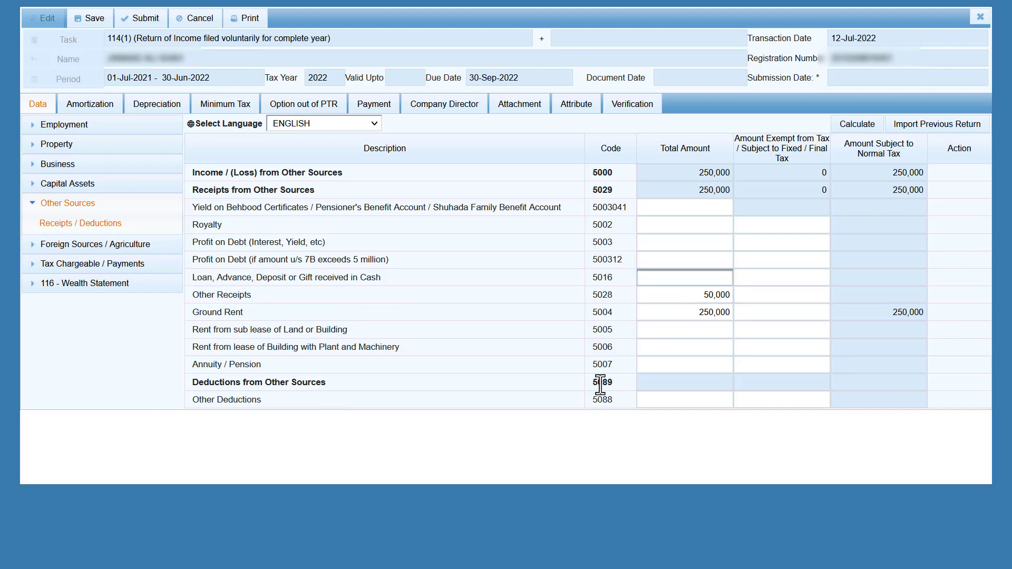
{"action": "type", "text": "35000"}
{"action": "key", "text": "Tab"}
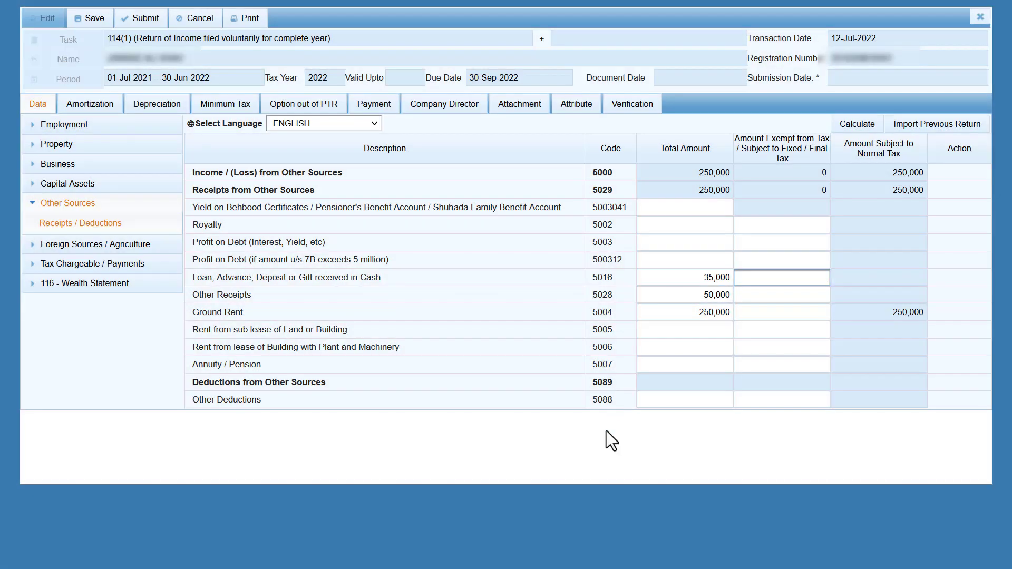
{"action": "left_click", "coordinate": [606, 431]}
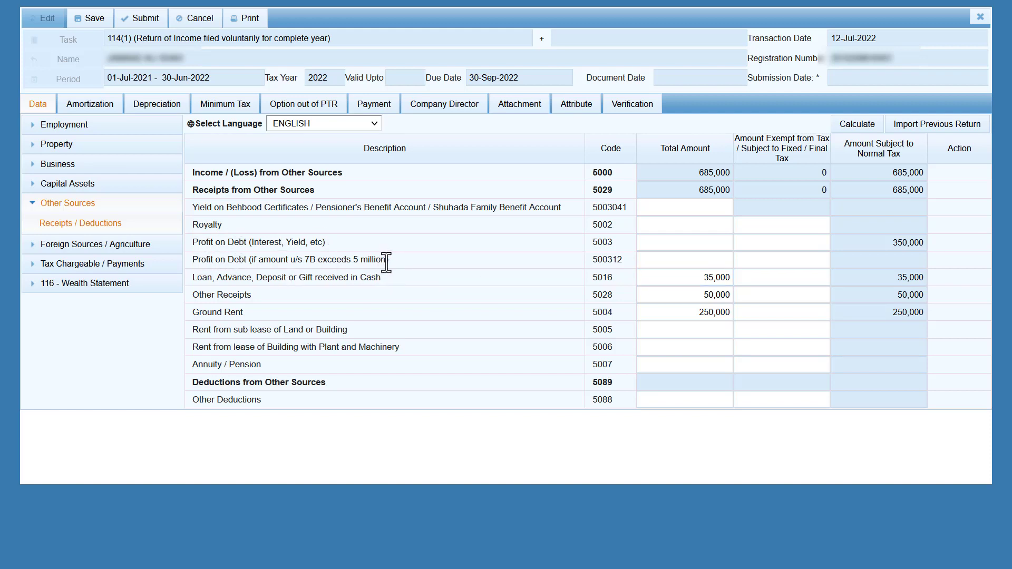
Correct the Profit on Debt amount to 350,000 and recalculate to a 685,000 total.
{"action": "left_click_drag", "start_coordinate": [386, 262], "coordinate": [355, 261]}
{"action": "left_click", "coordinate": [413, 259]}
{"action": "left_click", "coordinate": [660, 240]}
{"action": "type", "text": "0"}
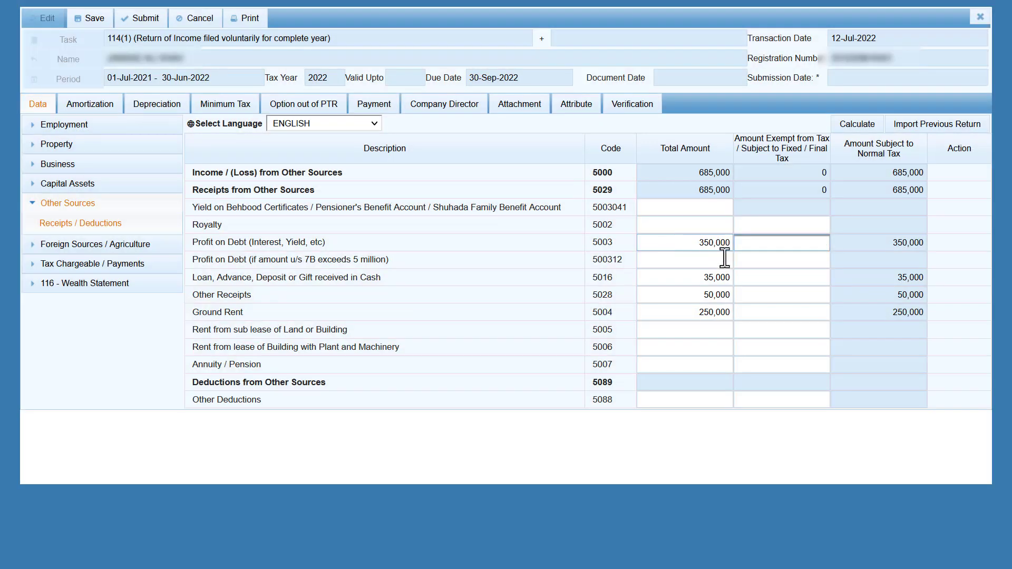
{"action": "left_click", "coordinate": [854, 126]}
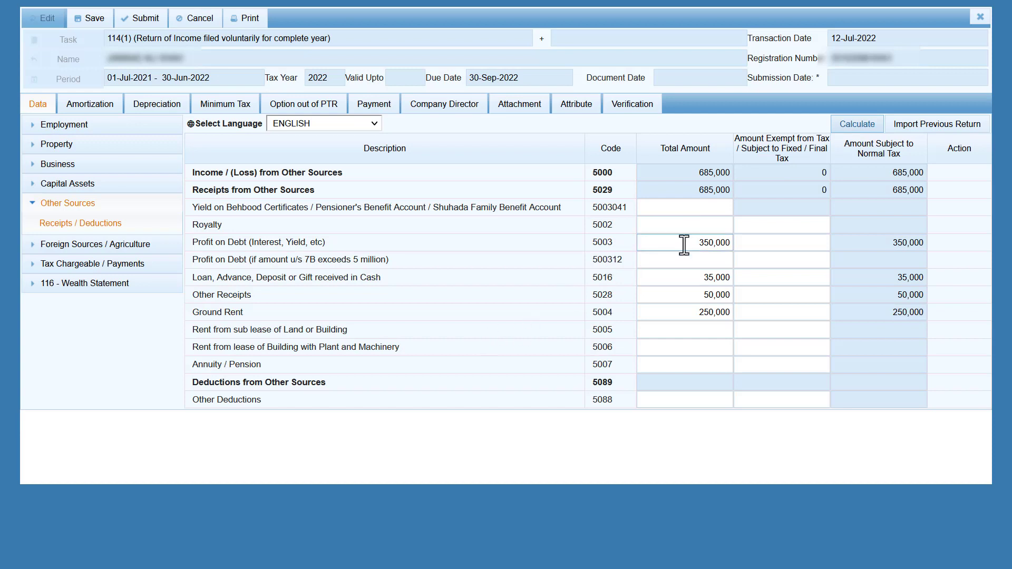
{"action": "left_click", "coordinate": [34, 204]}
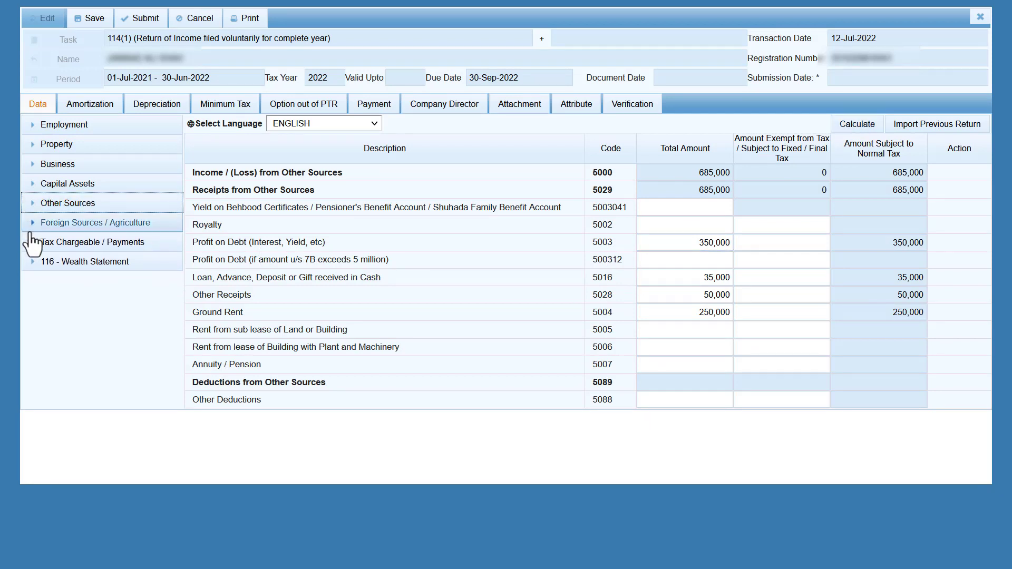
Add an HBL investment entry under Profit on debt u/s 7B in the final/fixed tax table.
{"action": "left_click", "coordinate": [33, 242]}
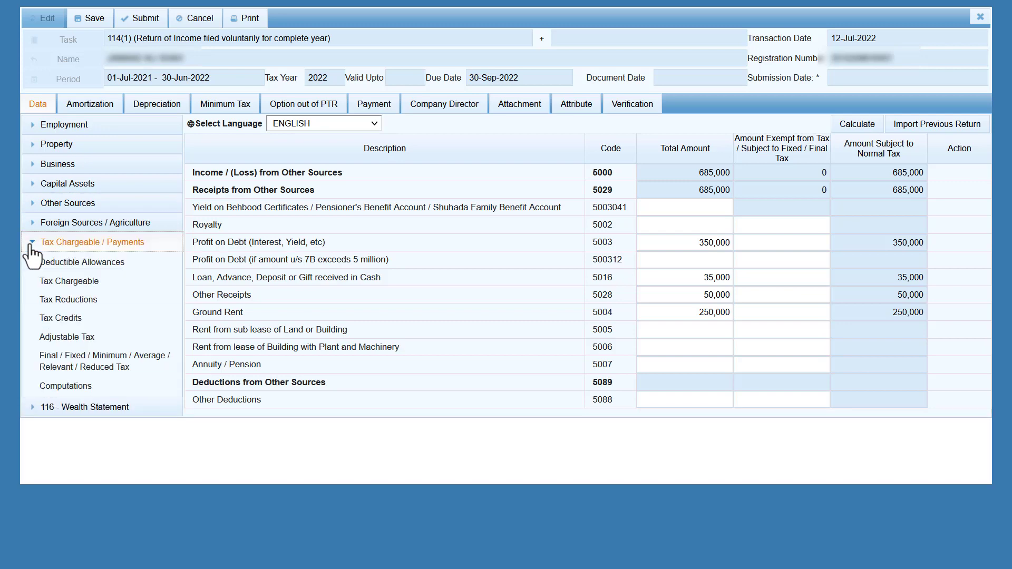
{"action": "left_click", "coordinate": [110, 366]}
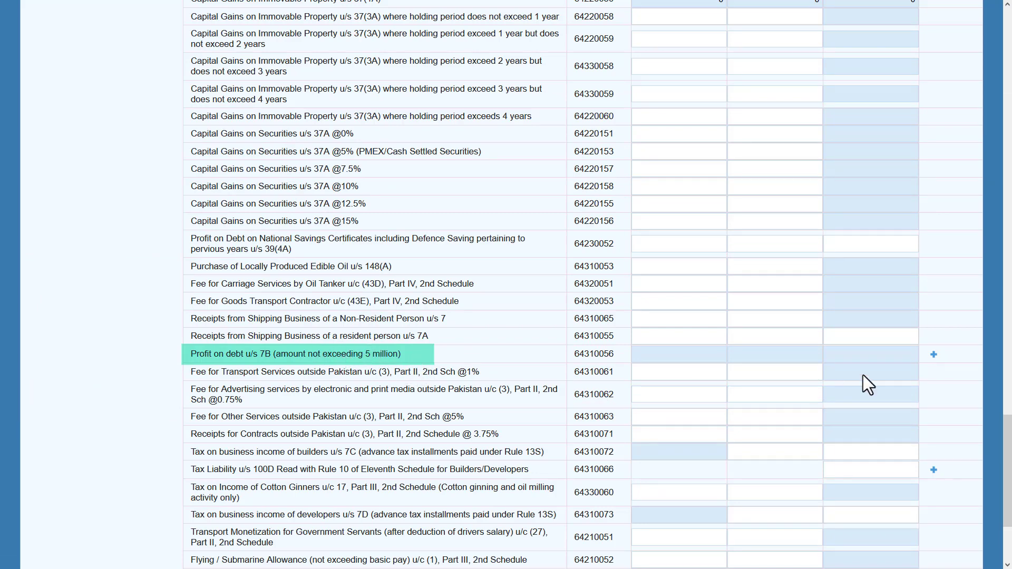
{"action": "left_click", "coordinate": [934, 354]}
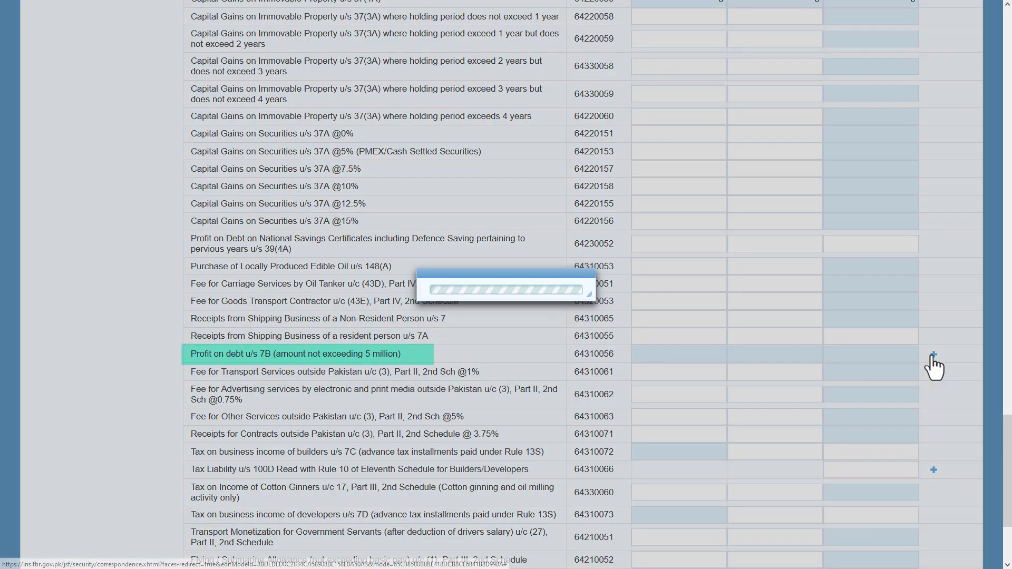
{"action": "left_click", "coordinate": [461, 232]}
{"action": "type", "text": "111"}
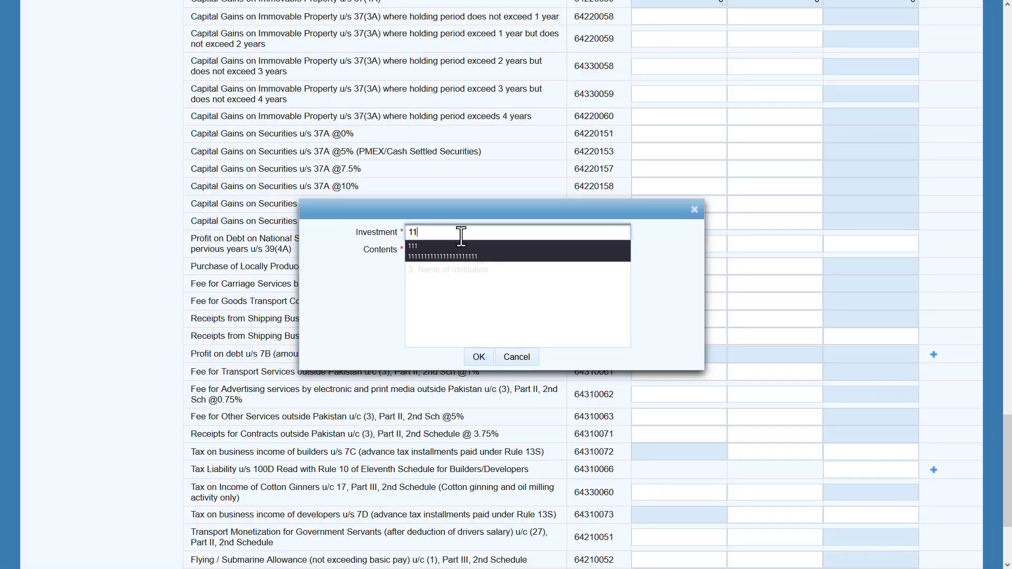
{"action": "left_click", "coordinate": [470, 257]}
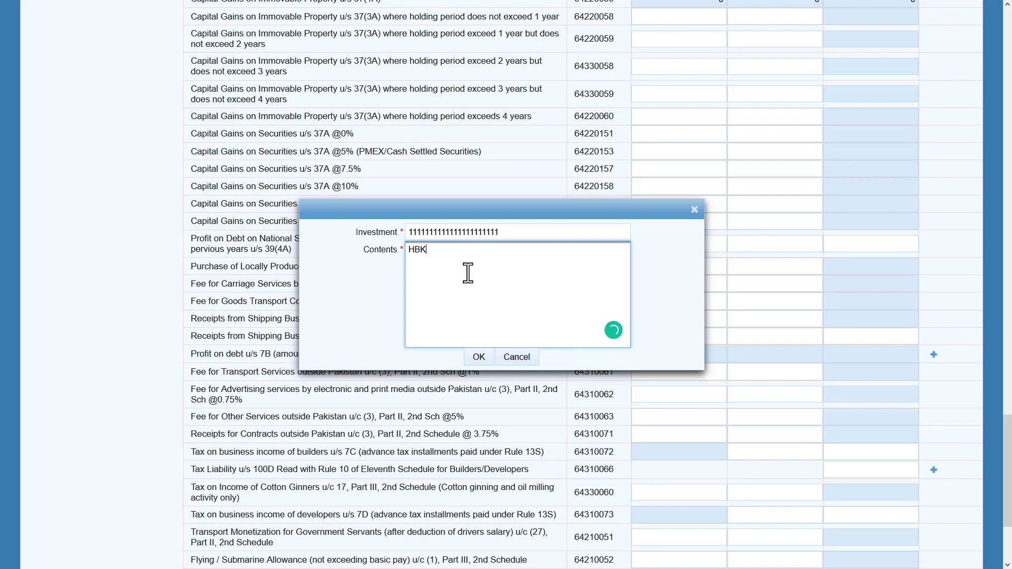
{"action": "left_click", "coordinate": [477, 357]}
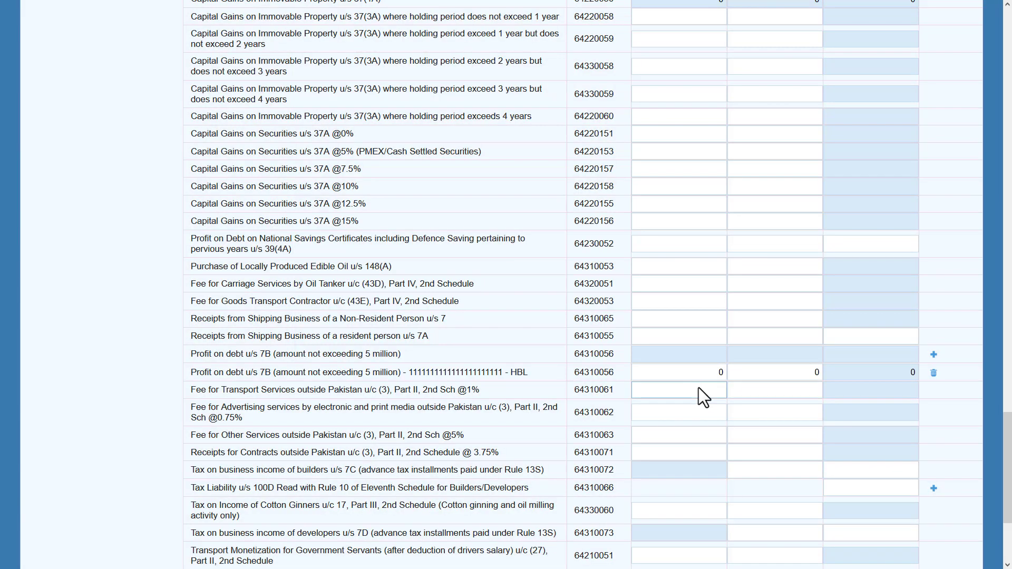
Enter 350,000 as receipts on the new 7B row.
{"action": "double_click", "coordinate": [721, 372]}
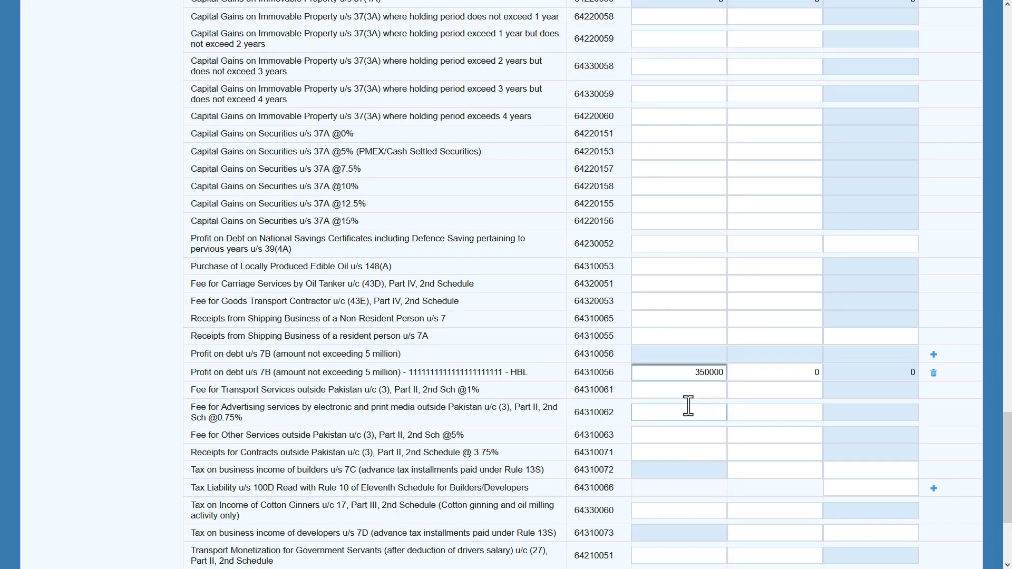
{"action": "type", "text": "350000"}
{"action": "key", "text": "Tab"}
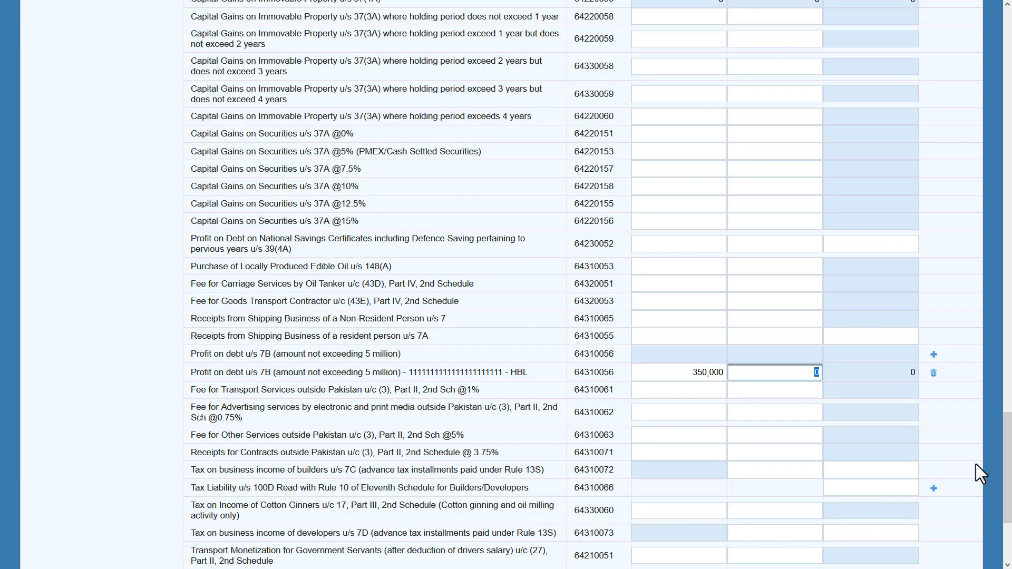
{"action": "left_click_drag", "start_coordinate": [1007, 464], "coordinate": [1008, 95]}
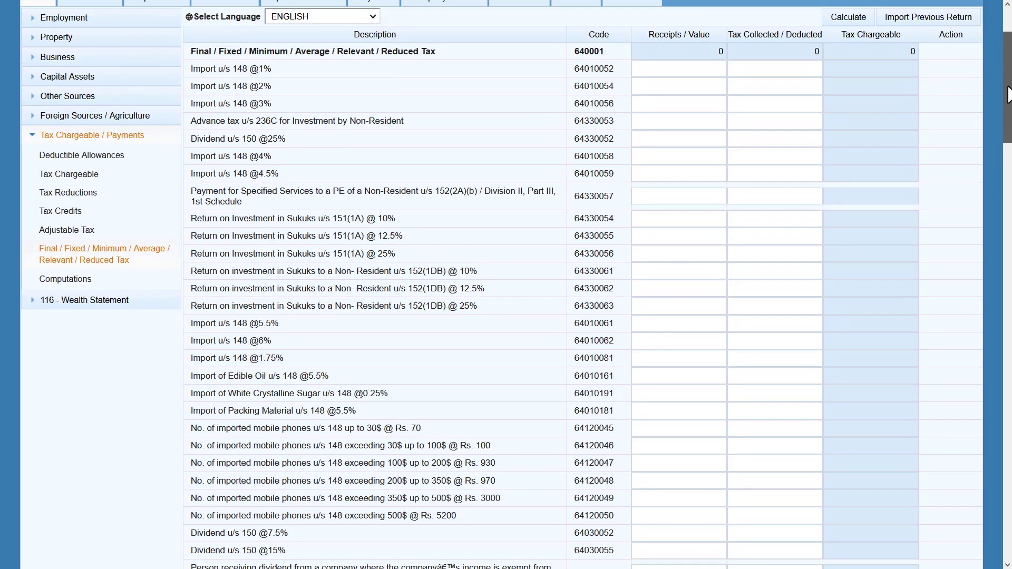
Copy the 52,500 tax chargeable into Tax Collected on the HBL 7B row and recalculate.
{"action": "left_click", "coordinate": [844, 19]}
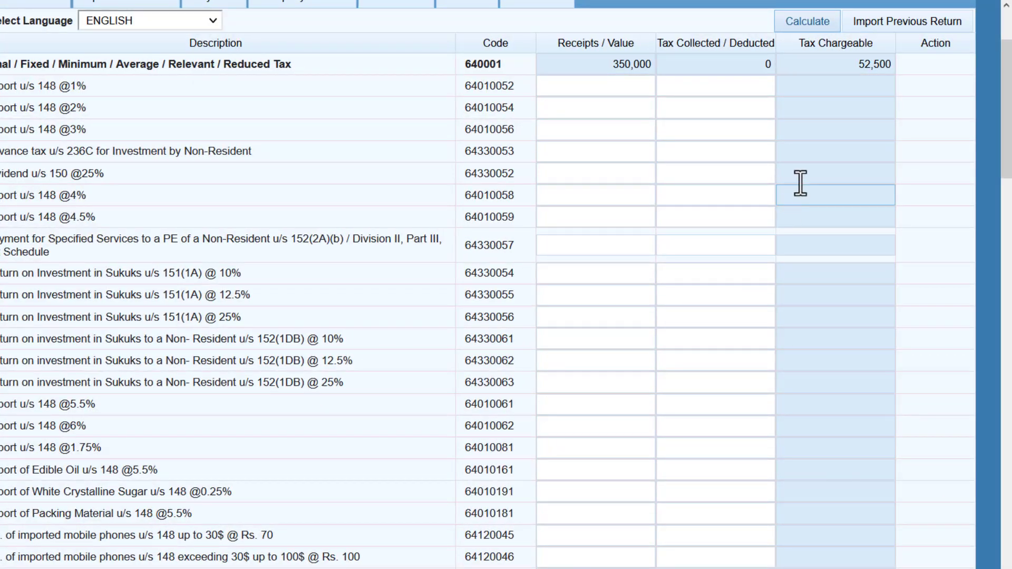
{"action": "double_click", "coordinate": [875, 64]}
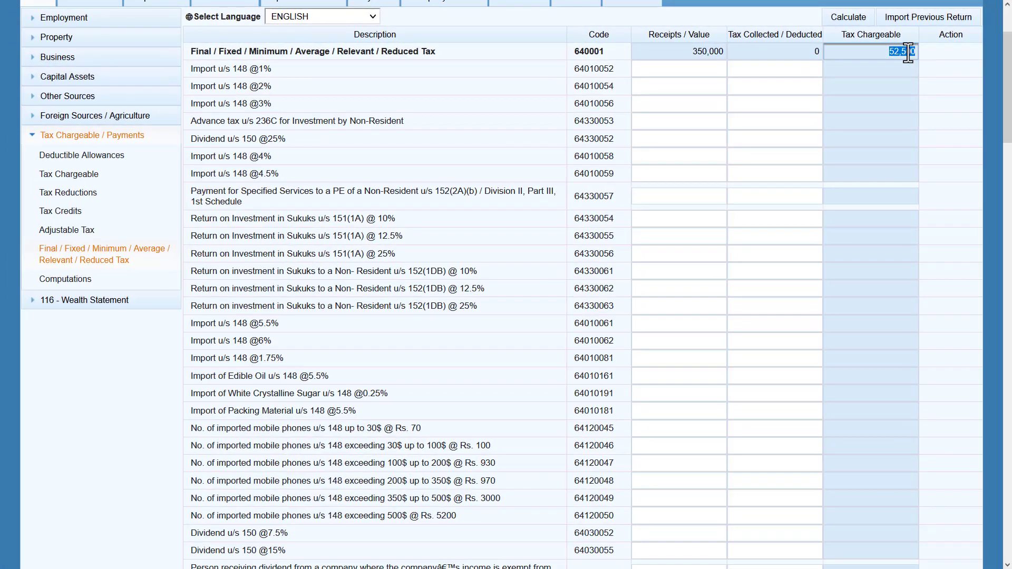
{"action": "right_click", "coordinate": [908, 52]}
{"action": "left_click", "coordinate": [919, 109]}
{"action": "left_click", "coordinate": [796, 133]}
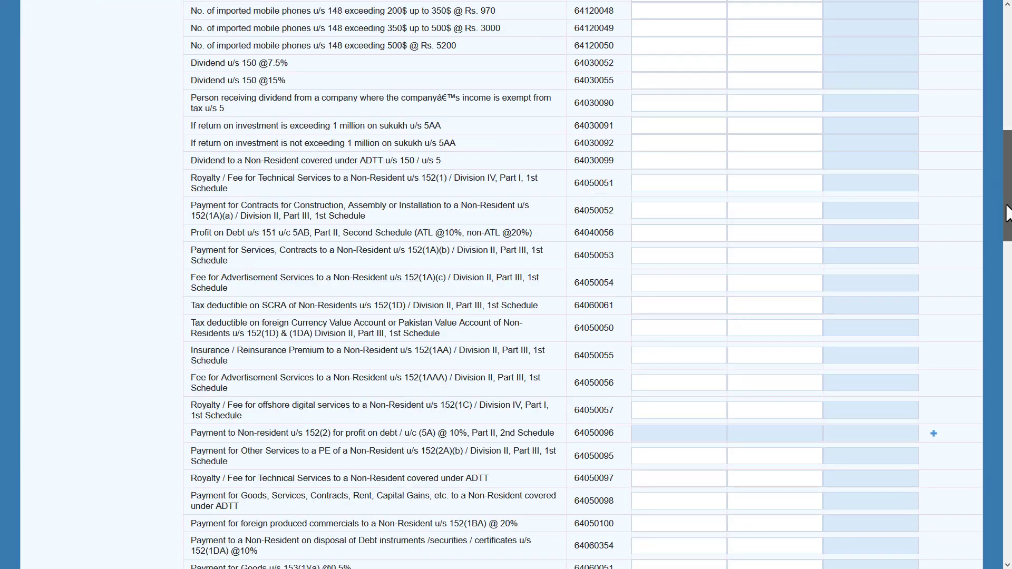
{"action": "left_click_drag", "start_coordinate": [1006, 213], "coordinate": [984, 477]}
{"action": "left_click", "coordinate": [789, 284]}
{"action": "type", "text": "52500"}
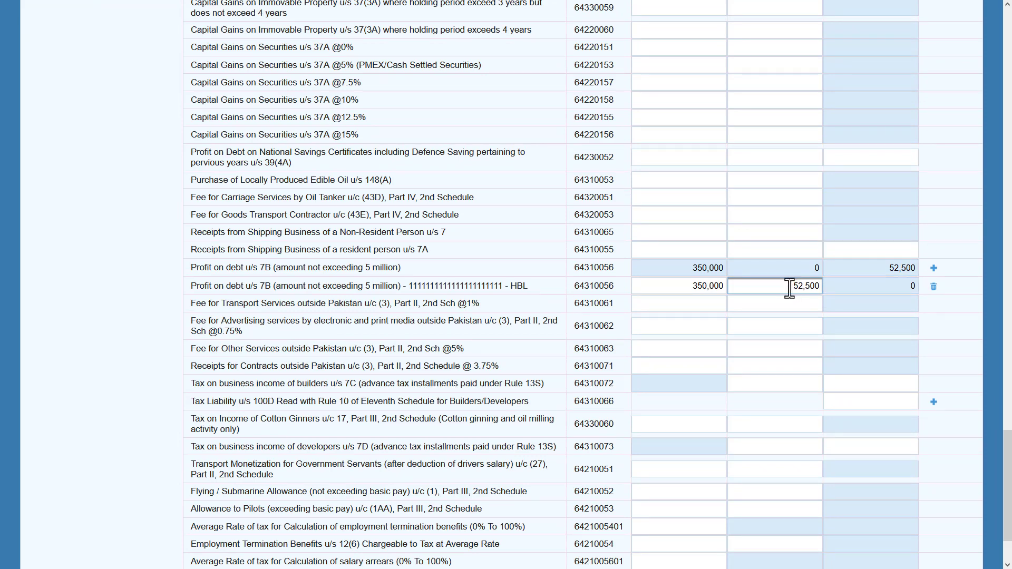
{"action": "left_click_drag", "start_coordinate": [1007, 482], "coordinate": [1001, 80]}
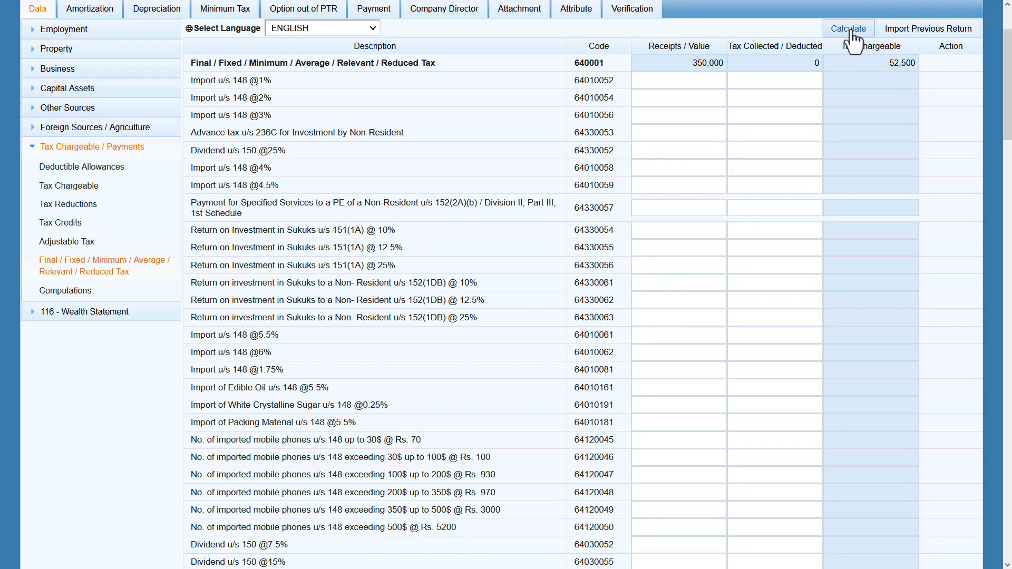
{"action": "left_click", "coordinate": [849, 32]}
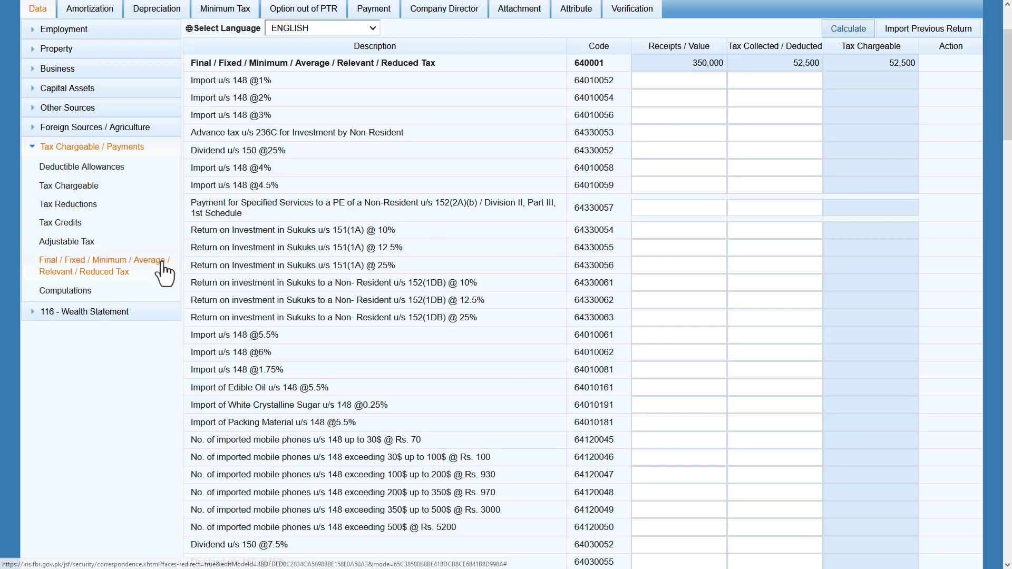
Review computations: tax chargeable 71,000, withholding 52,500 and admitted income tax 18,500.
{"action": "left_click", "coordinate": [117, 290]}
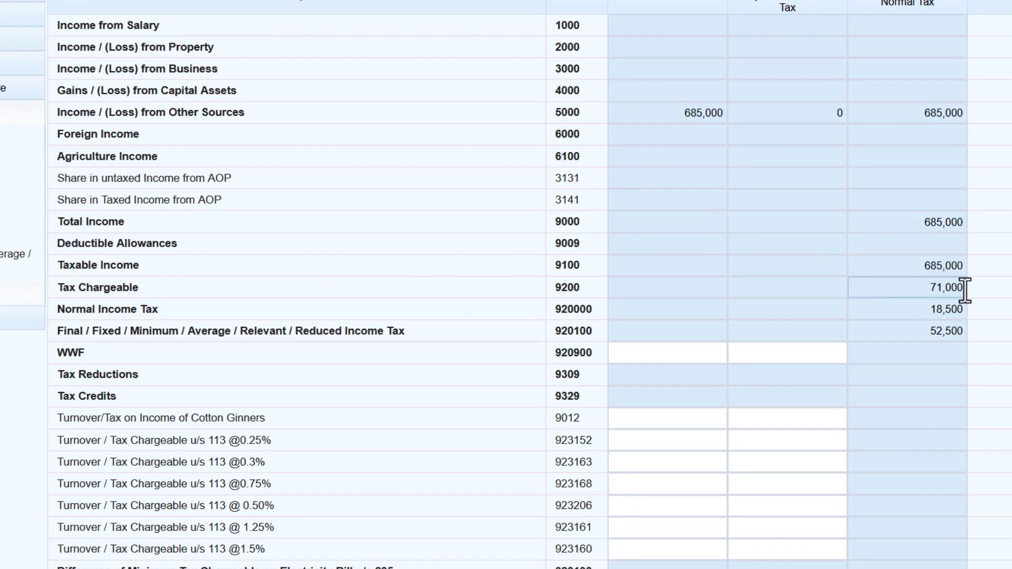
{"action": "left_click_drag", "start_coordinate": [907, 293], "coordinate": [954, 286]}
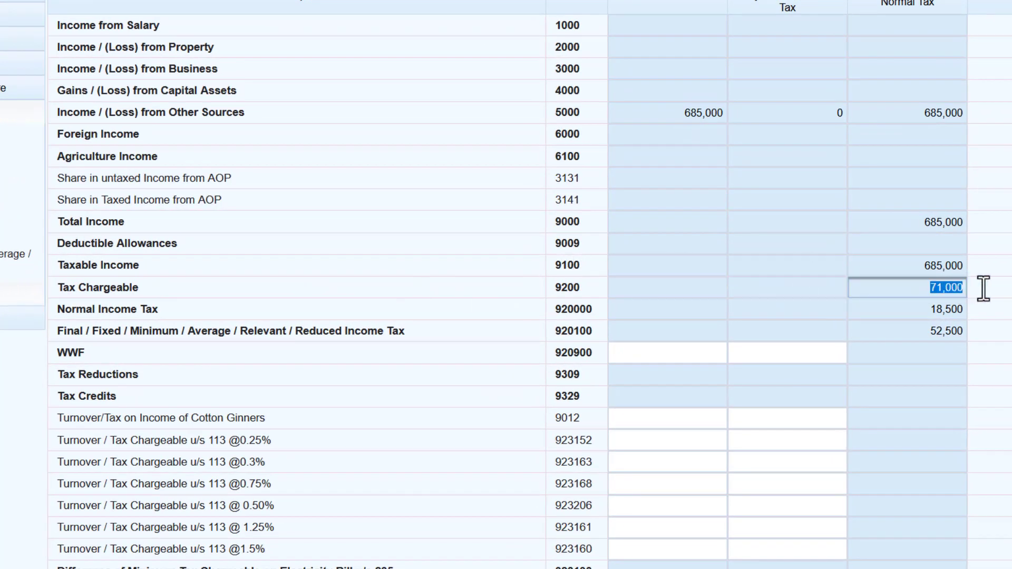
{"action": "left_click_drag", "start_coordinate": [911, 315], "coordinate": [986, 333]}
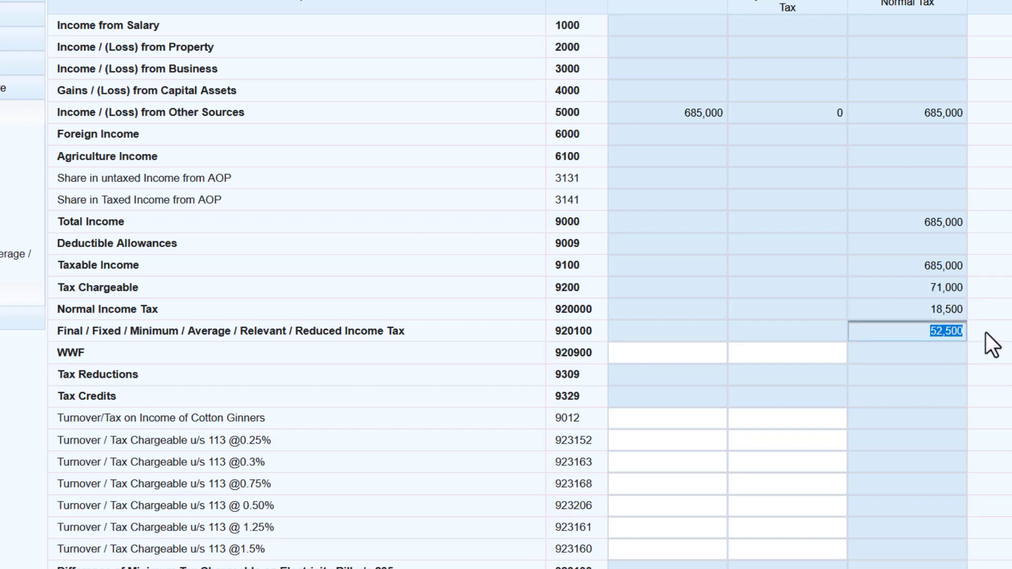
{"action": "left_click", "coordinate": [984, 333]}
{"action": "scroll", "coordinate": [984, 333], "scroll_direction": "down", "scroll_amount": 2}
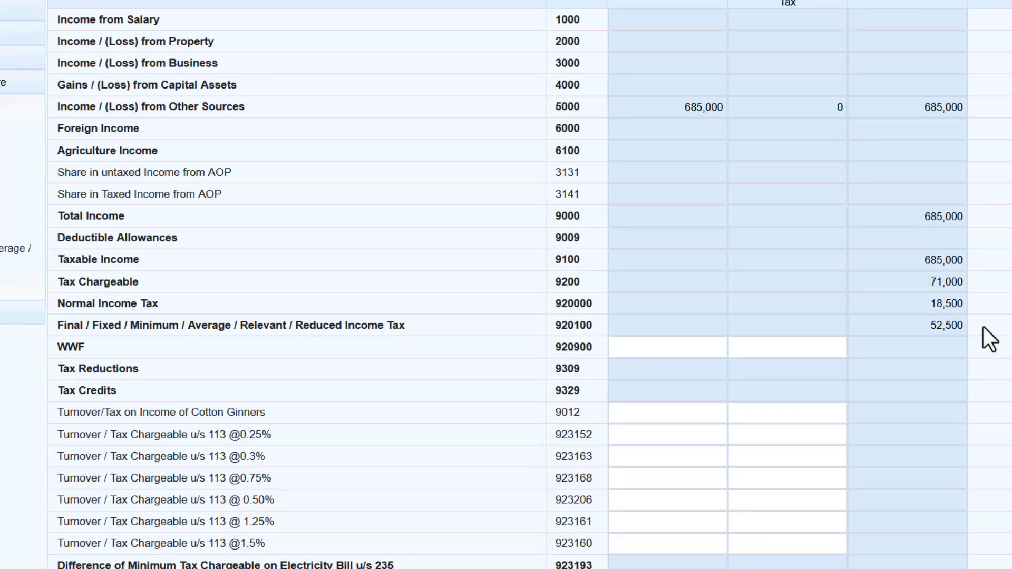
{"action": "scroll", "coordinate": [849, 443], "scroll_direction": "down", "scroll_amount": 5}
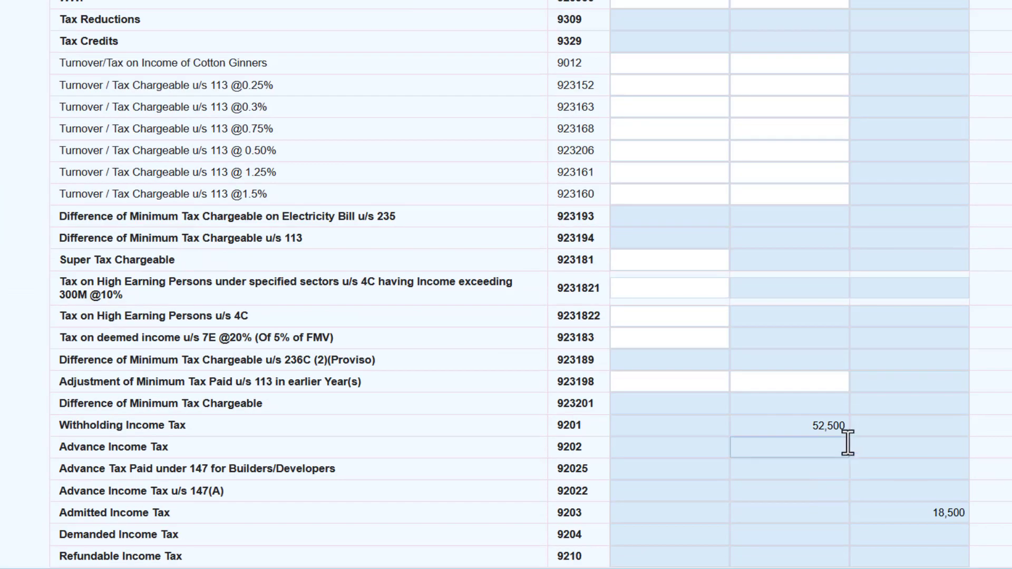
{"action": "left_click", "coordinate": [797, 429]}
{"action": "left_click", "coordinate": [884, 428]}
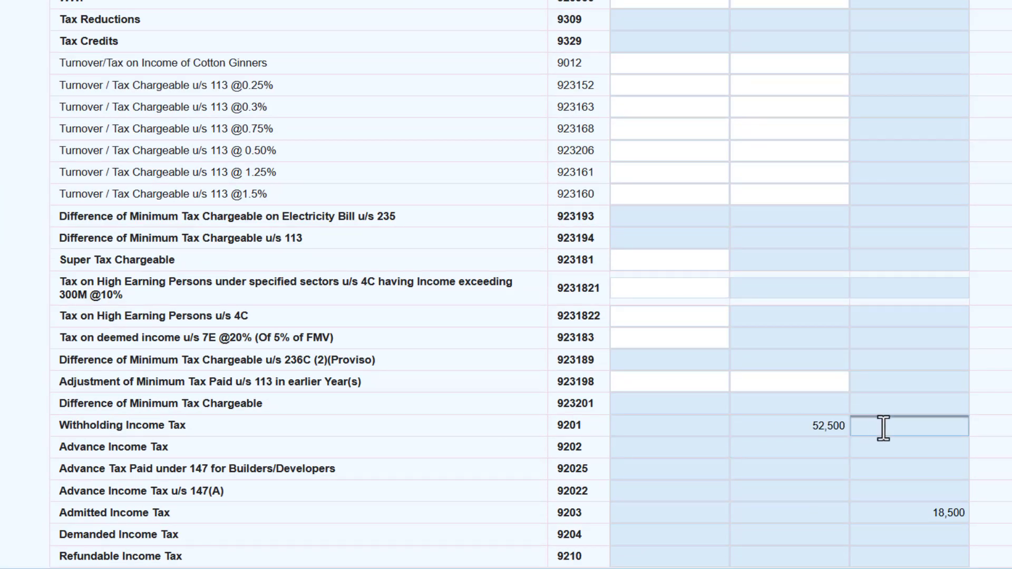
{"action": "left_click", "coordinate": [987, 427]}
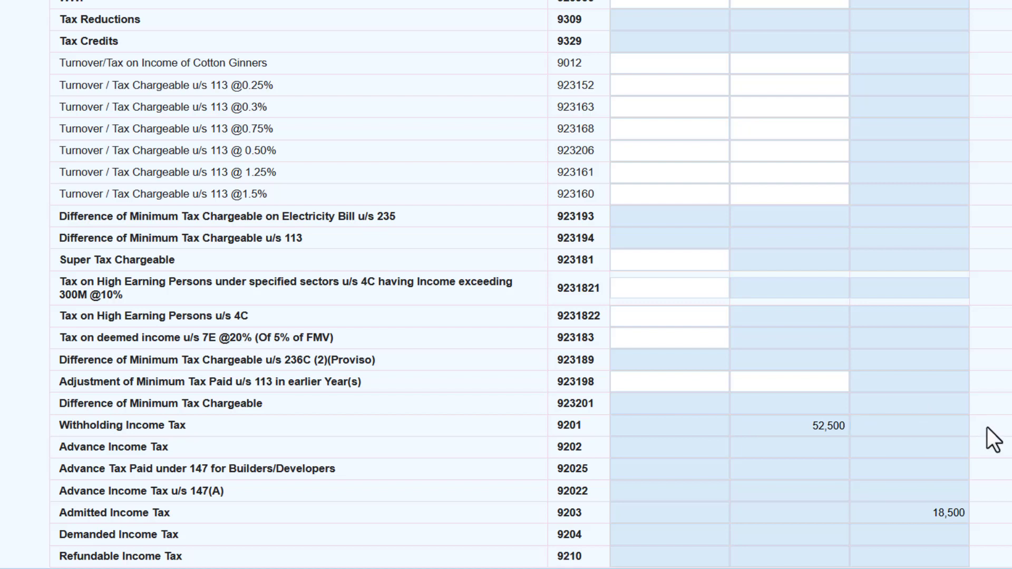
{"action": "left_click", "coordinate": [954, 513]}
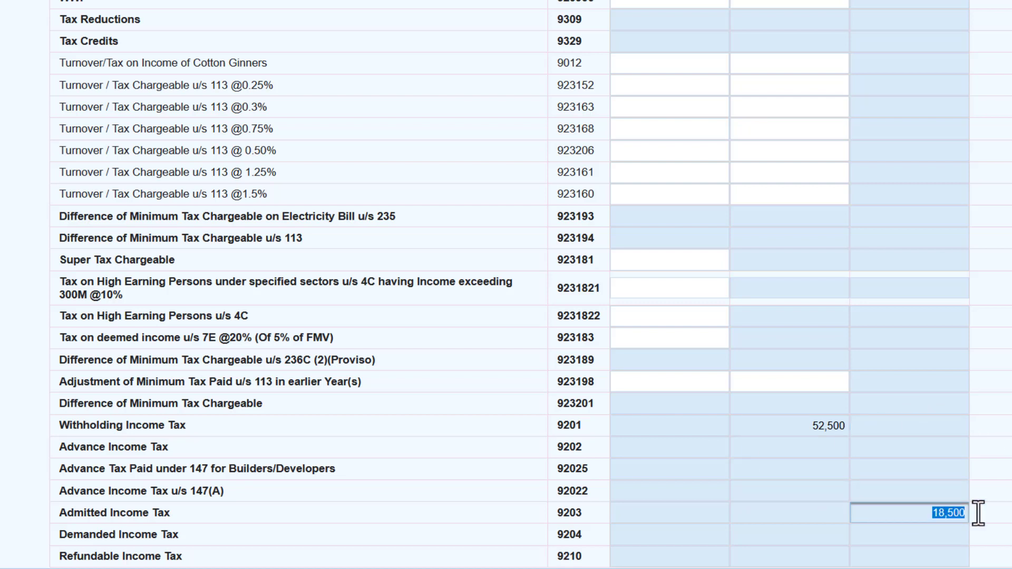
{"action": "left_click", "coordinate": [996, 510]}
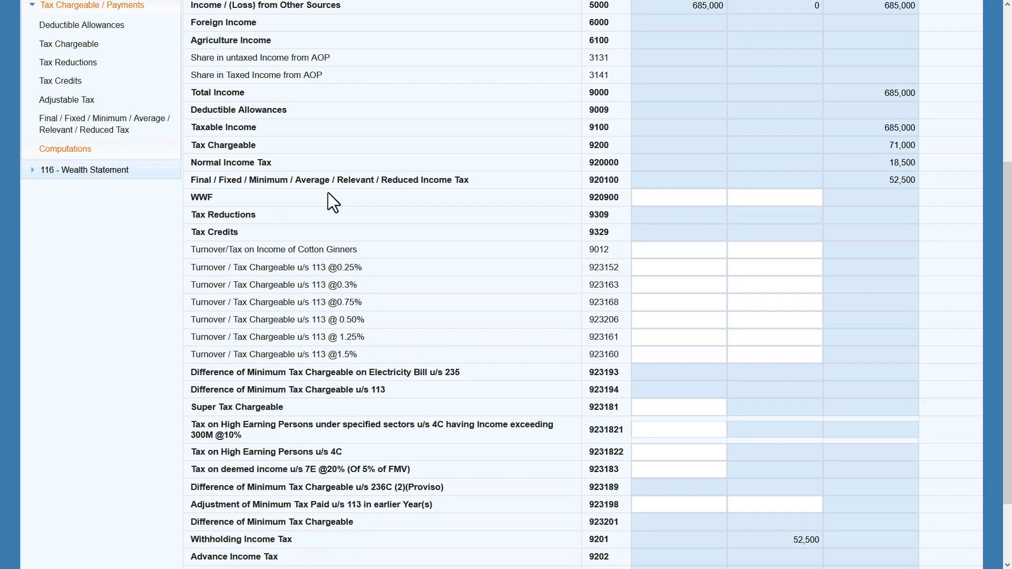
{"action": "left_click", "coordinate": [103, 97]}
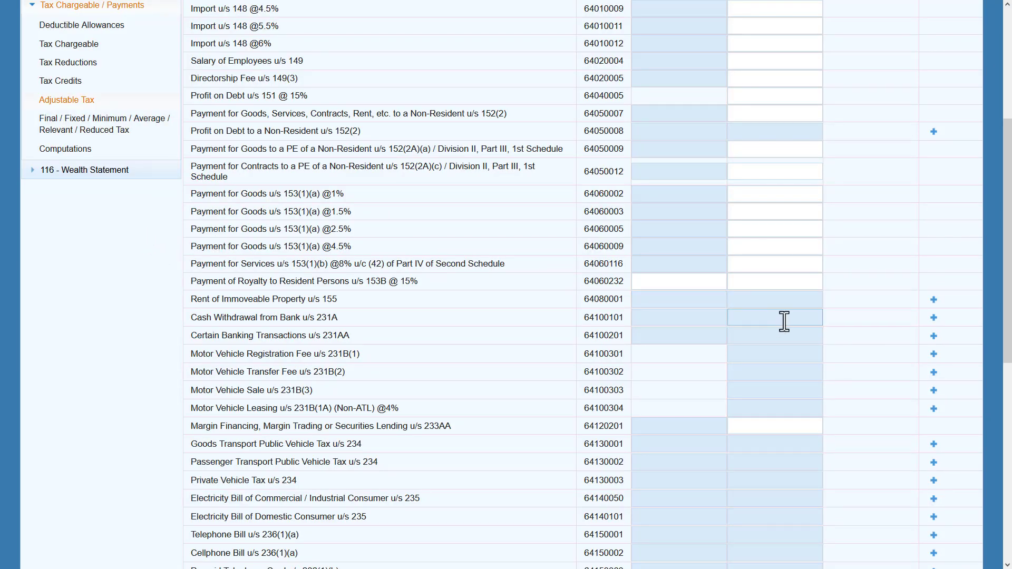
Return to Computations and verify Admitted Income Tax still reads 18,500, with final tax 52,500.
{"action": "left_click_drag", "start_coordinate": [1008, 237], "coordinate": [1008, 312]}
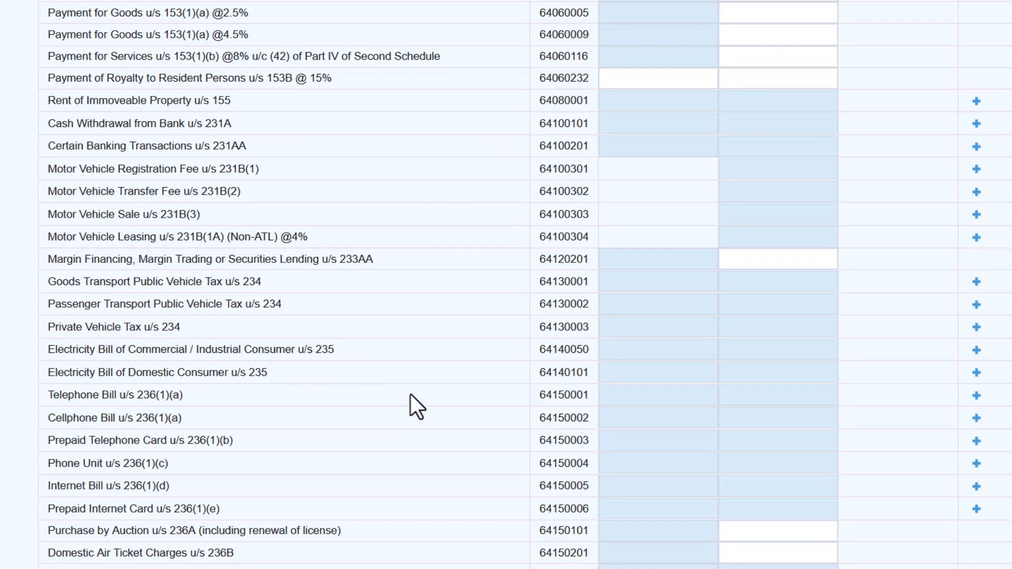
{"action": "scroll", "coordinate": [506, 285], "scroll_direction": "up", "scroll_amount": 5}
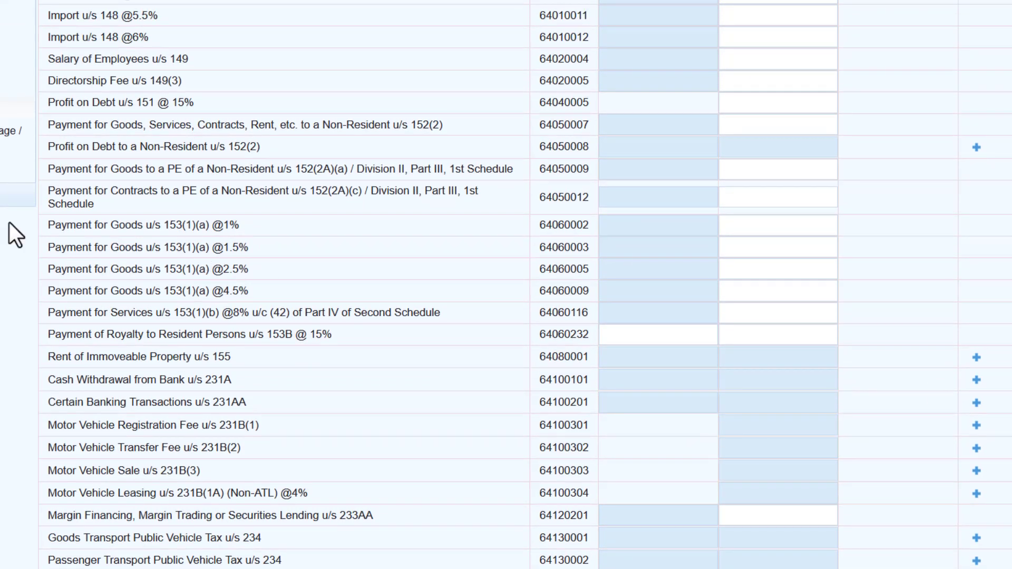
{"action": "left_click", "coordinate": [2, 166]}
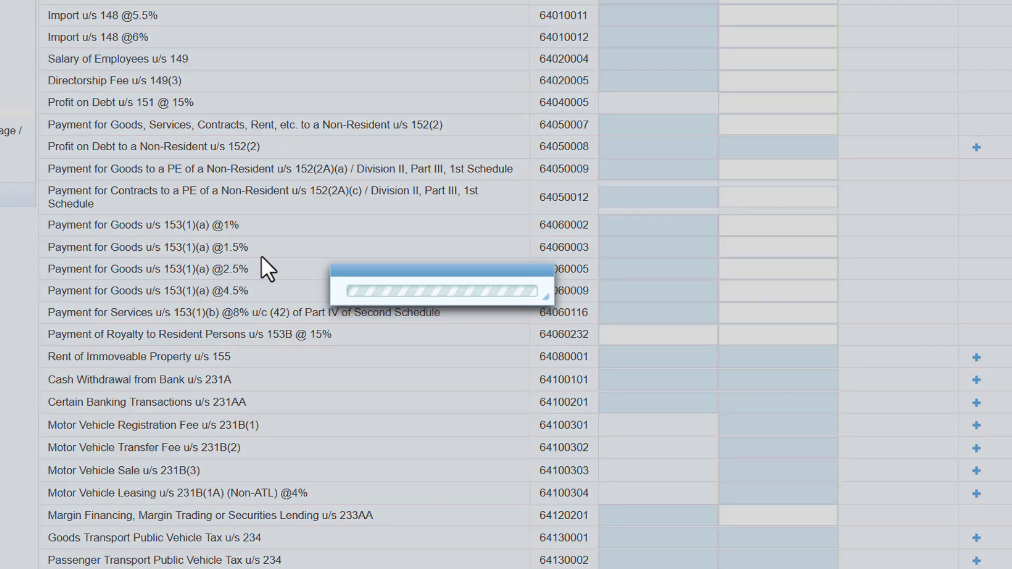
{"action": "scroll", "coordinate": [963, 540], "scroll_direction": "down", "scroll_amount": 3}
{"action": "scroll", "coordinate": [963, 540], "scroll_direction": "down", "scroll_amount": 1}
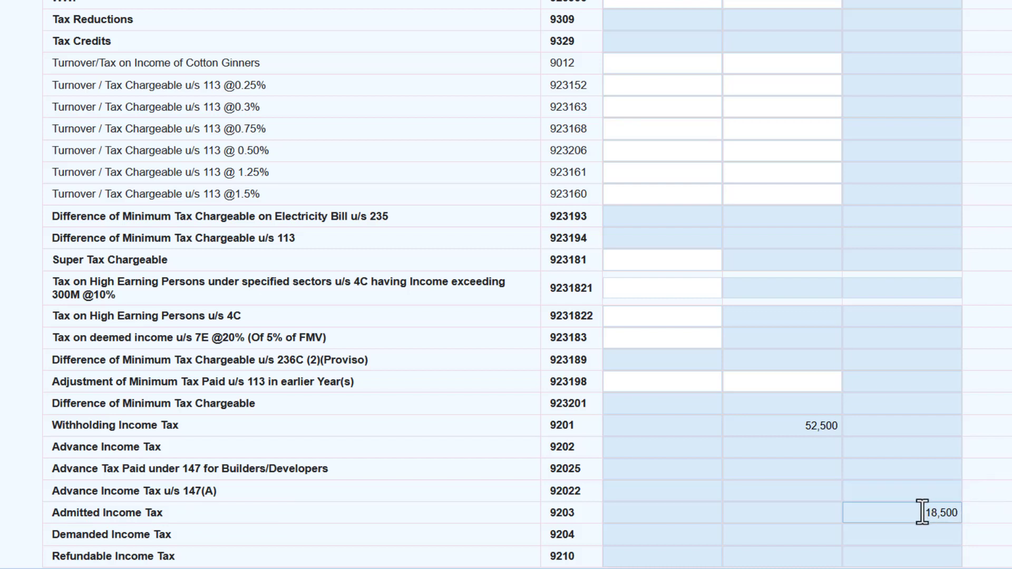
{"action": "left_click_drag", "start_coordinate": [924, 512], "coordinate": [964, 515]}
{"action": "left_click", "coordinate": [981, 511]}
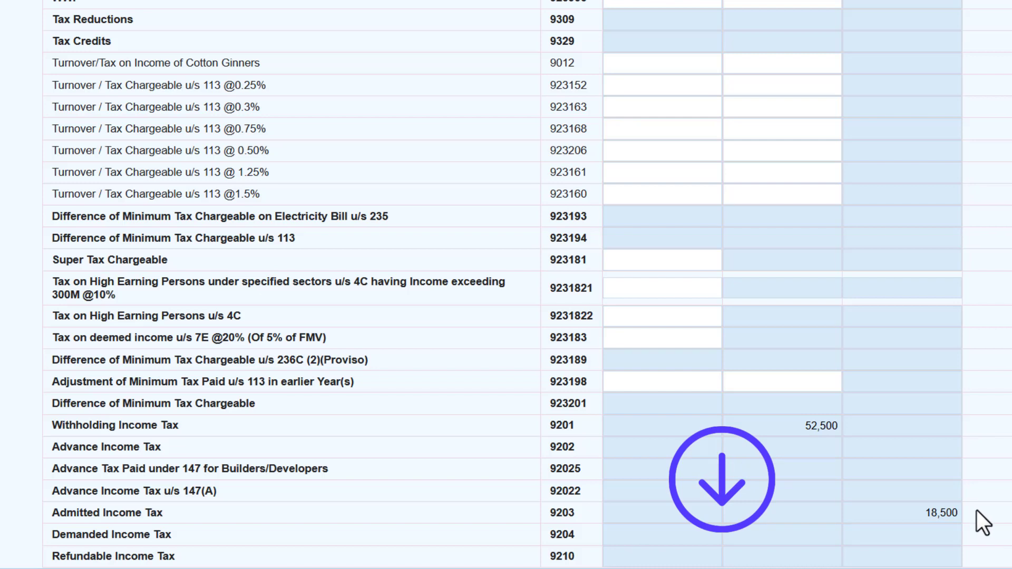
{"action": "scroll", "coordinate": [506, 285], "scroll_direction": "up", "scroll_amount": 3}
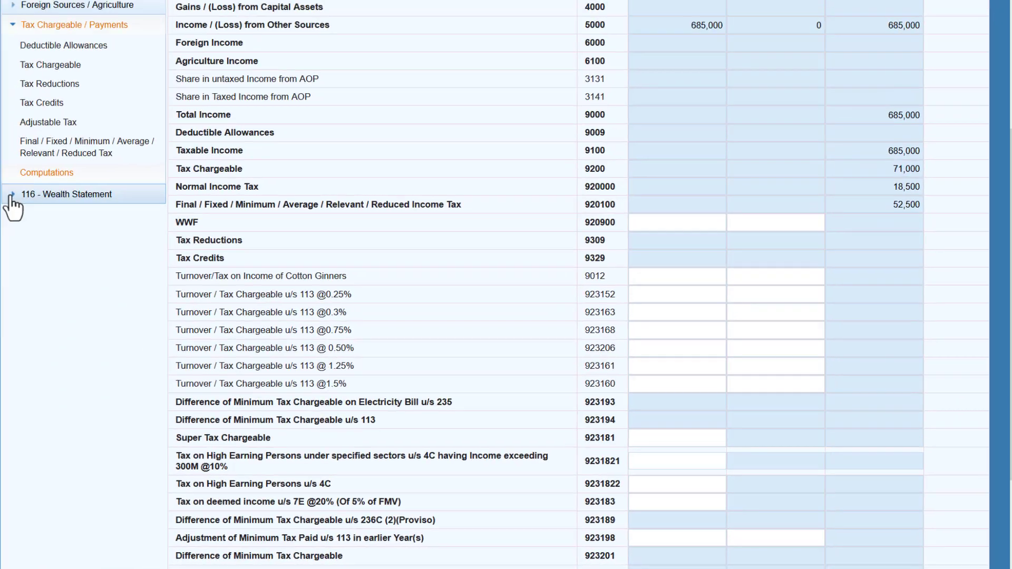
Expand 116 - Wealth Statement and show its blank Personal Expenses table.
{"action": "left_click", "coordinate": [15, 195]}
{"action": "left_click", "coordinate": [88, 226]}
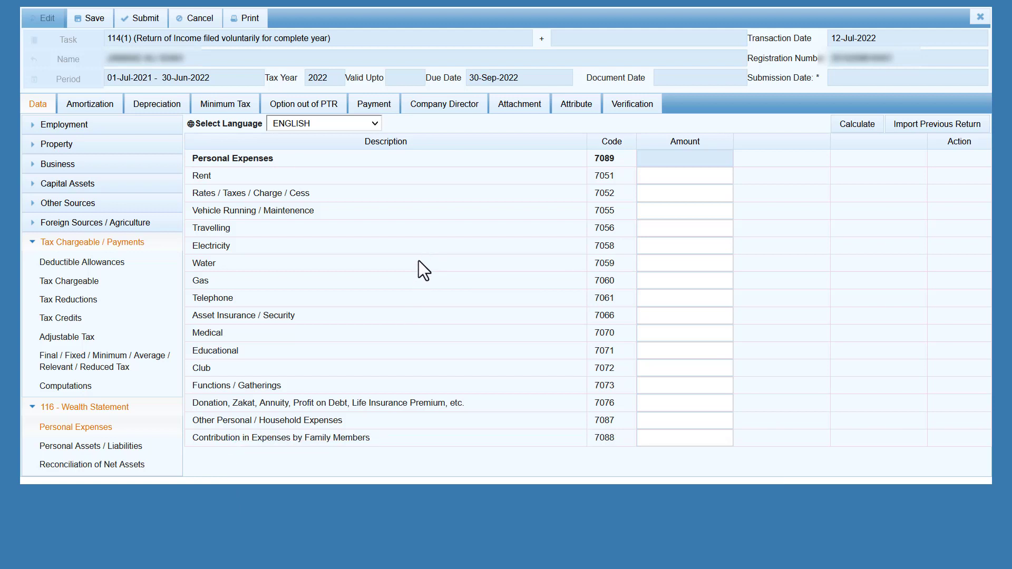
Set the Residence Status attribute to Non_Resident and move on to Verification.
{"action": "left_click", "coordinate": [580, 111]}
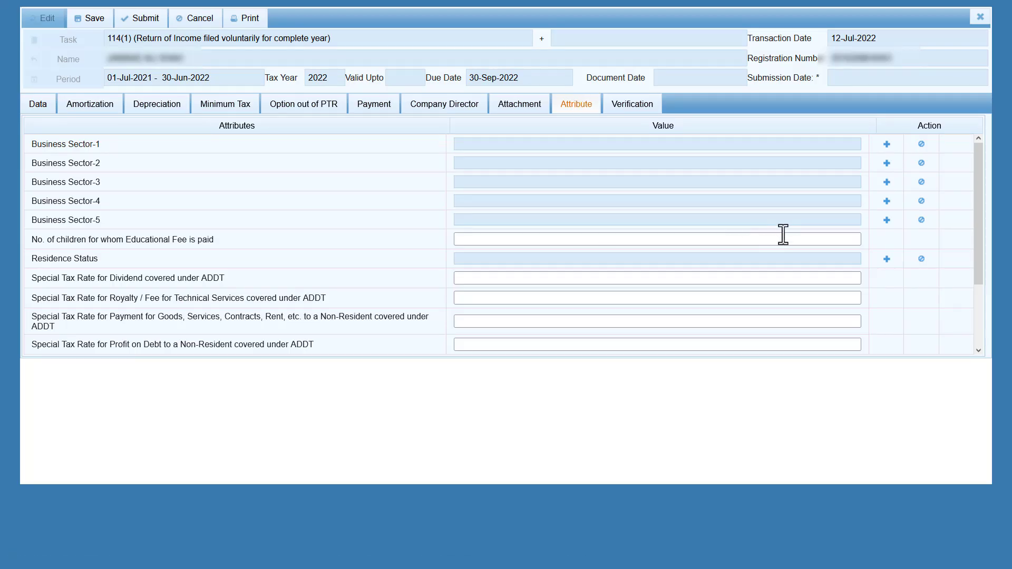
{"action": "left_click", "coordinate": [887, 260]}
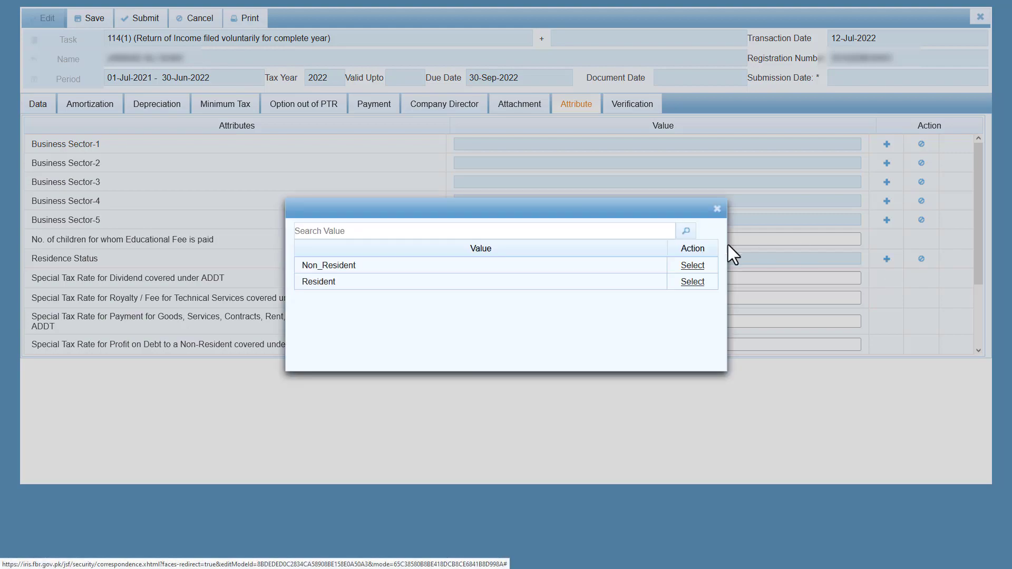
{"action": "left_click", "coordinate": [692, 268]}
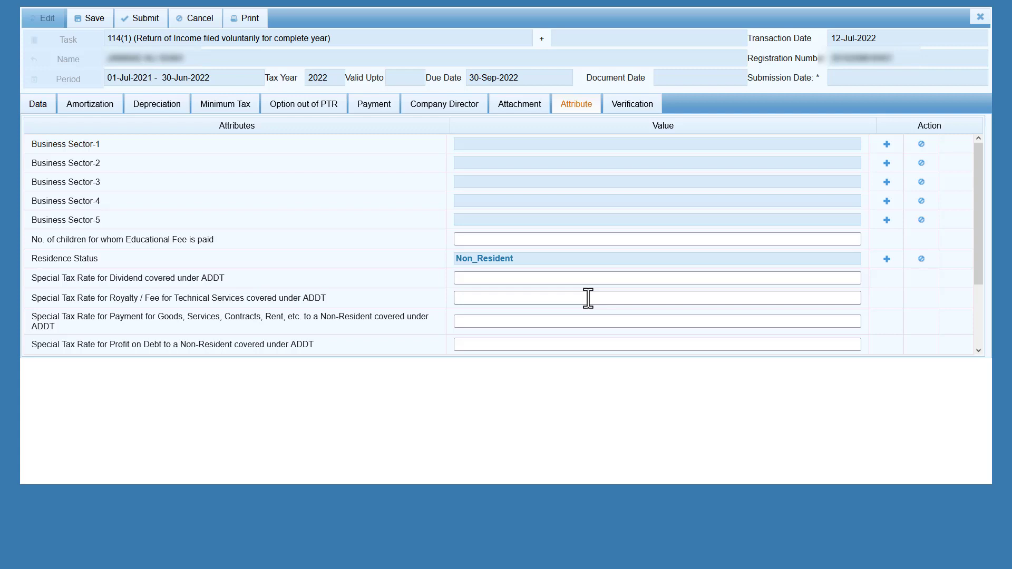
{"action": "left_click", "coordinate": [632, 108]}
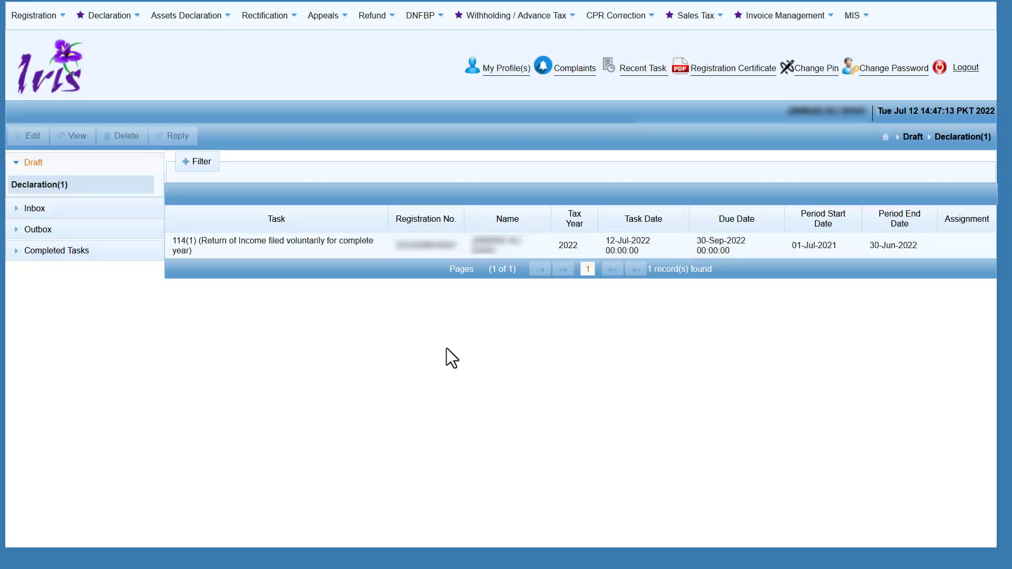
List the 11 completed declarations, including 114(1) returns for tax years 2018–2021.
{"action": "left_click", "coordinate": [83, 258]}
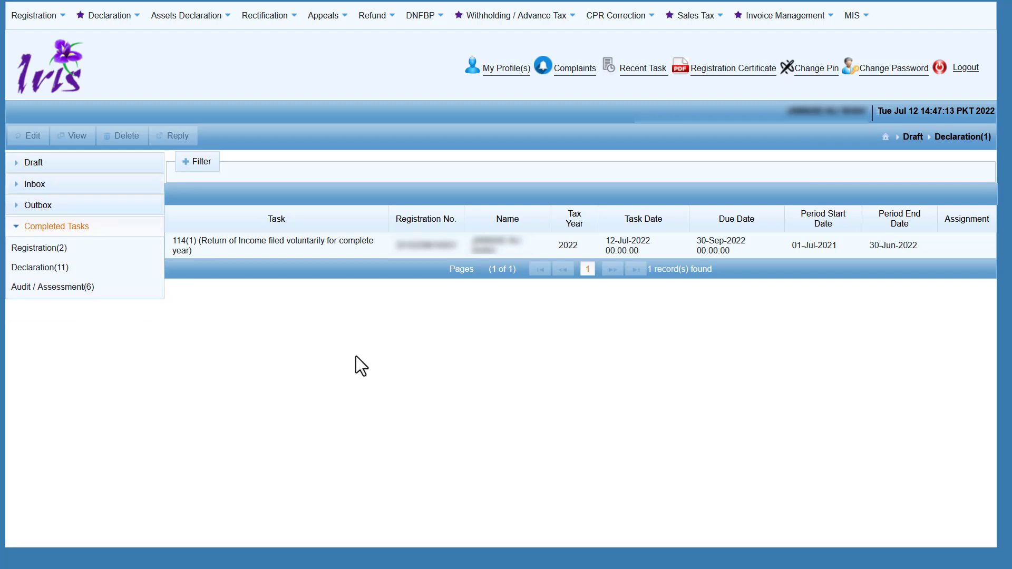
{"action": "left_click", "coordinate": [80, 267]}
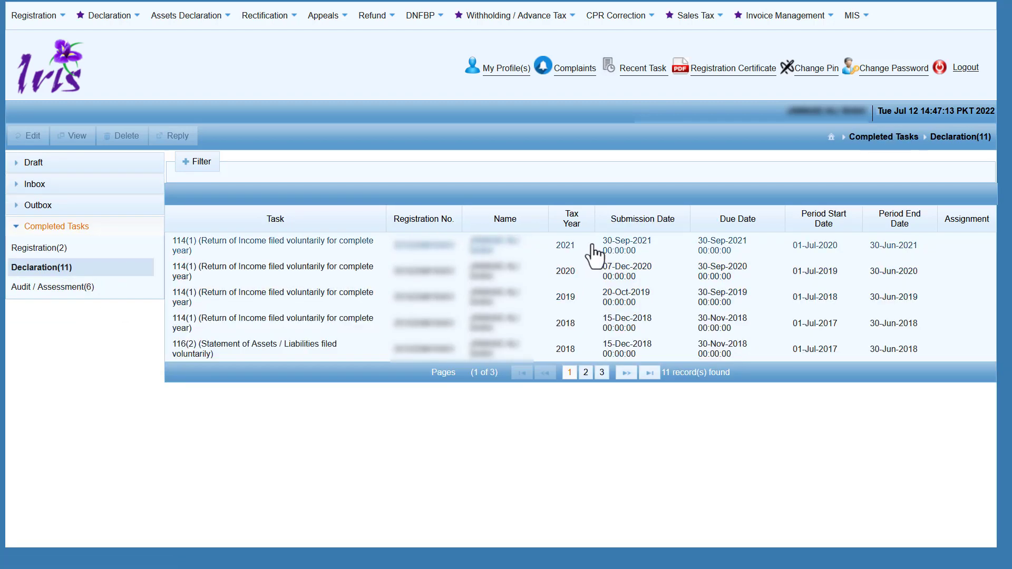